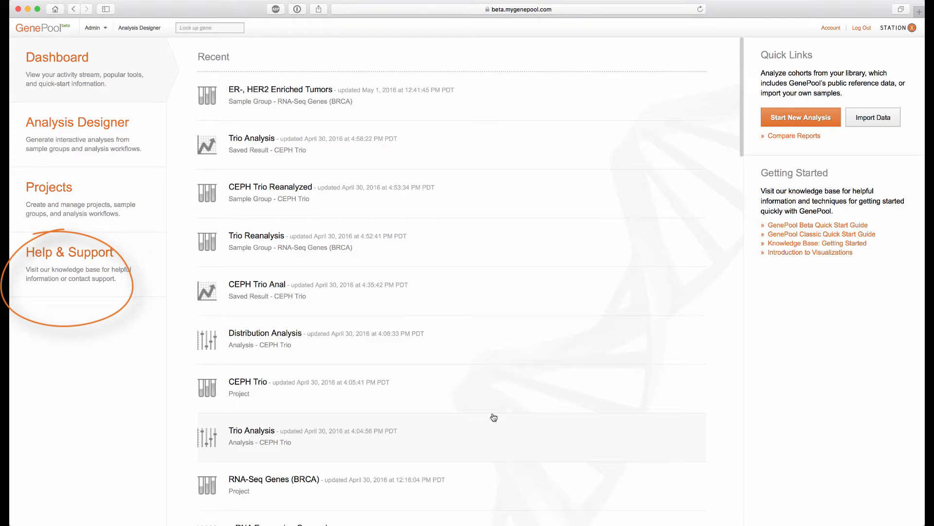
Search the help and support knowledge base for "data import", then close the help window
{"action": "left_click", "coordinate": [106, 261]}
{"action": "left_click", "coordinate": [534, 71]}
{"action": "type", "text": "d"}
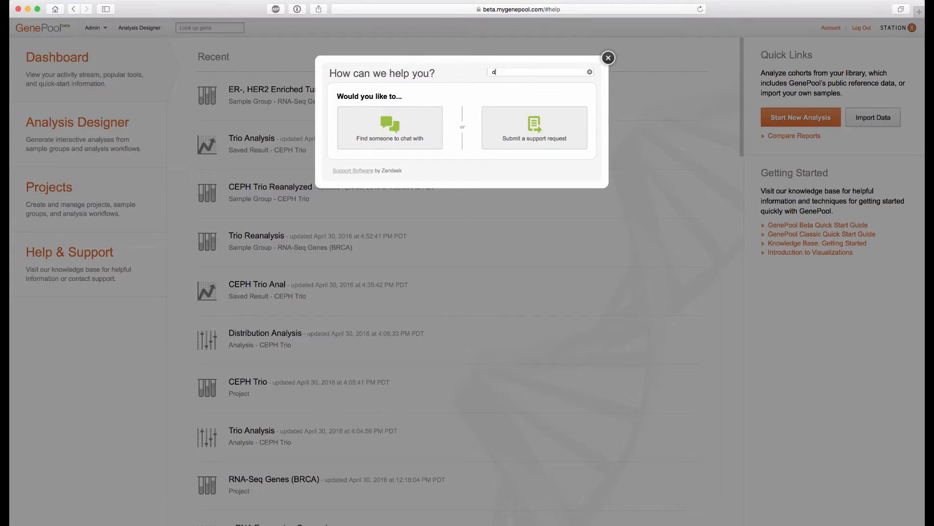
{"action": "type", "text": "ata import"}
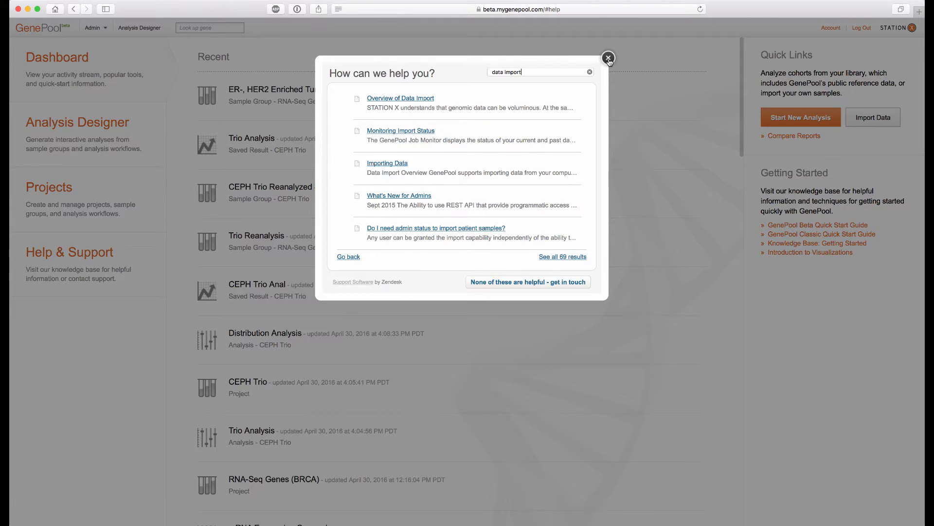
{"action": "left_click", "coordinate": [608, 58]}
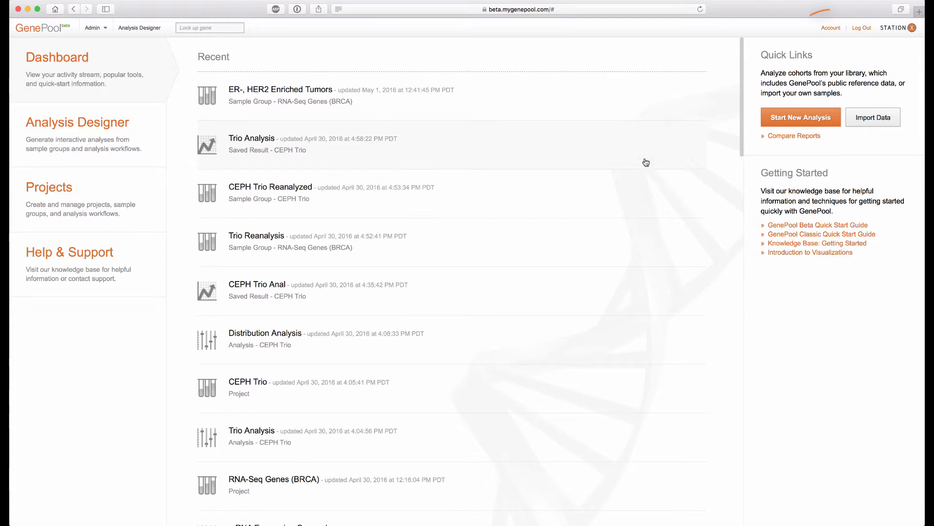
Open the account settings and review the Password, Connected Apps and API Tokens sections before closing
{"action": "left_click", "coordinate": [831, 27]}
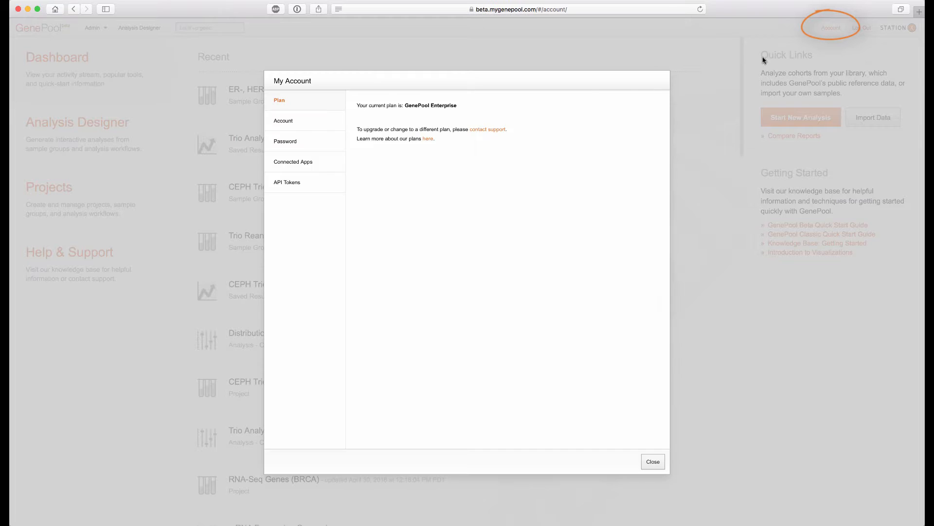
{"action": "left_click", "coordinate": [286, 142]}
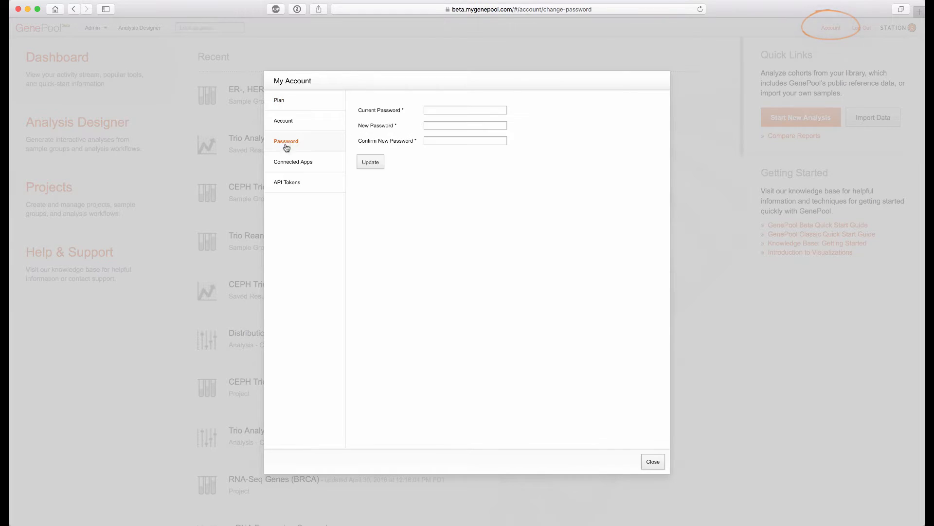
{"action": "left_click", "coordinate": [282, 162]}
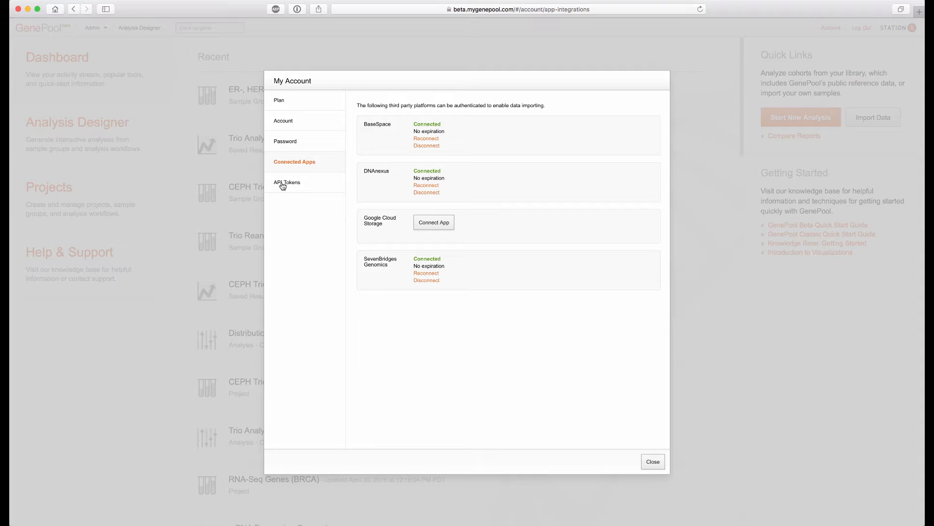
{"action": "left_click", "coordinate": [282, 184]}
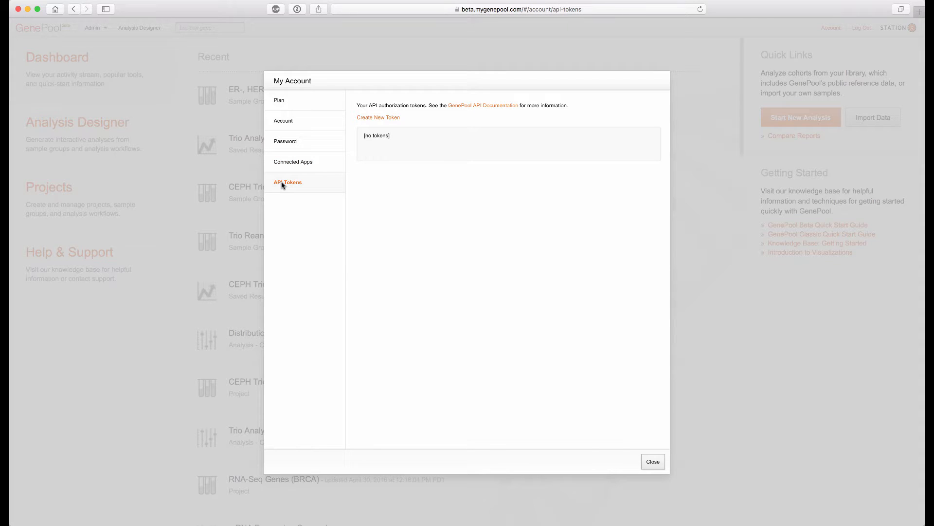
{"action": "left_click", "coordinate": [653, 462]}
Look up the gene BRAF and read through its gene card, then close it
{"action": "left_click", "coordinate": [191, 27]}
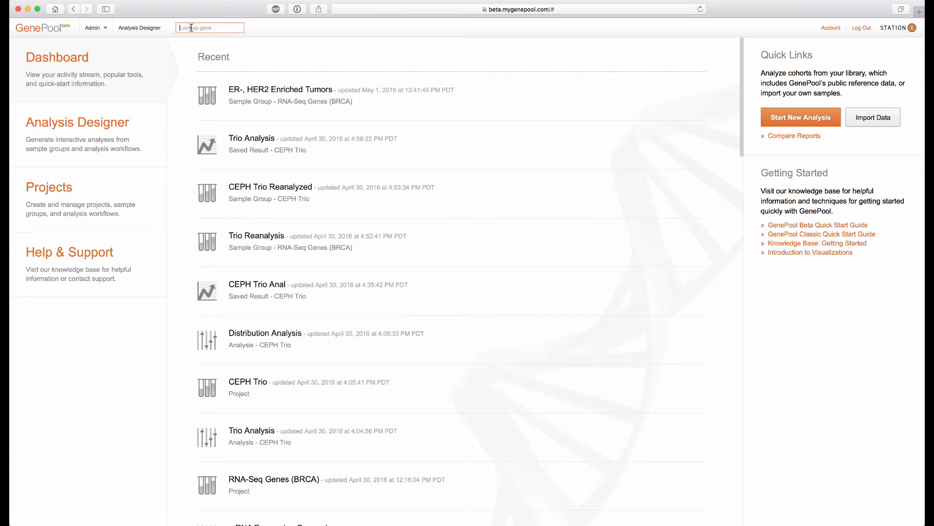
{"action": "type", "text": "BRAF"}
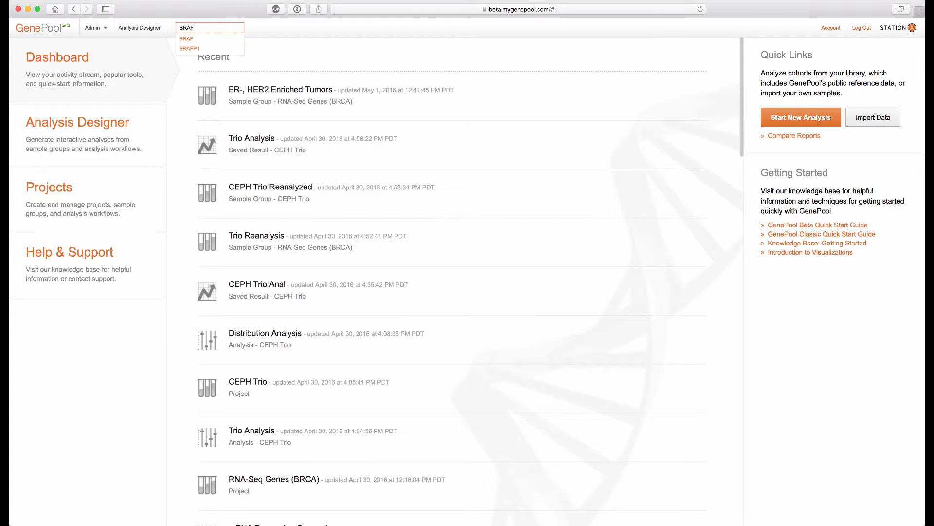
{"action": "left_click", "coordinate": [186, 39]}
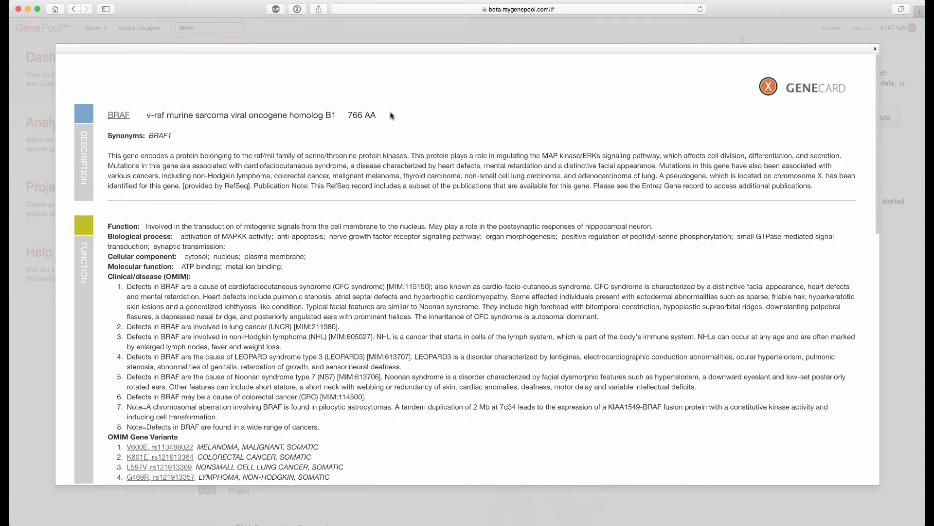
{"action": "scroll", "coordinate": [392, 119], "scroll_direction": "down", "scroll_amount": 7}
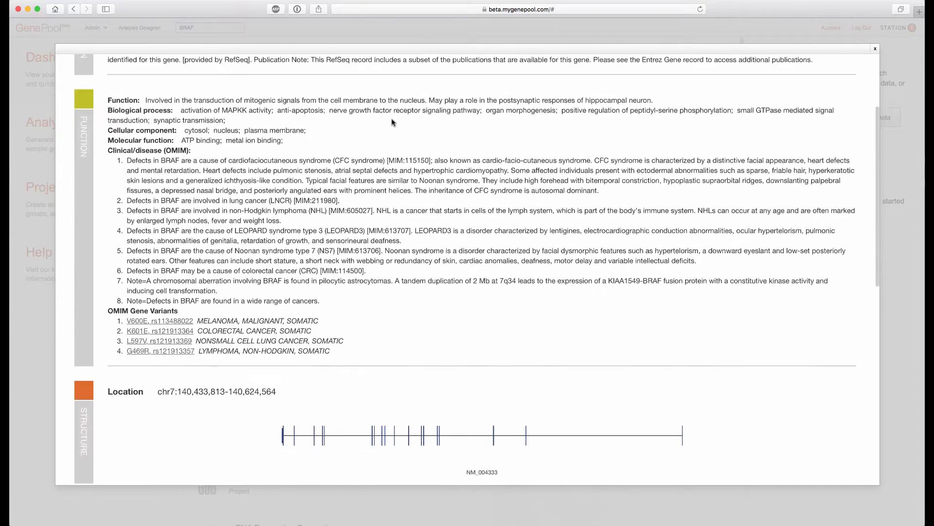
{"action": "scroll", "coordinate": [393, 122], "scroll_direction": "down", "scroll_amount": 4}
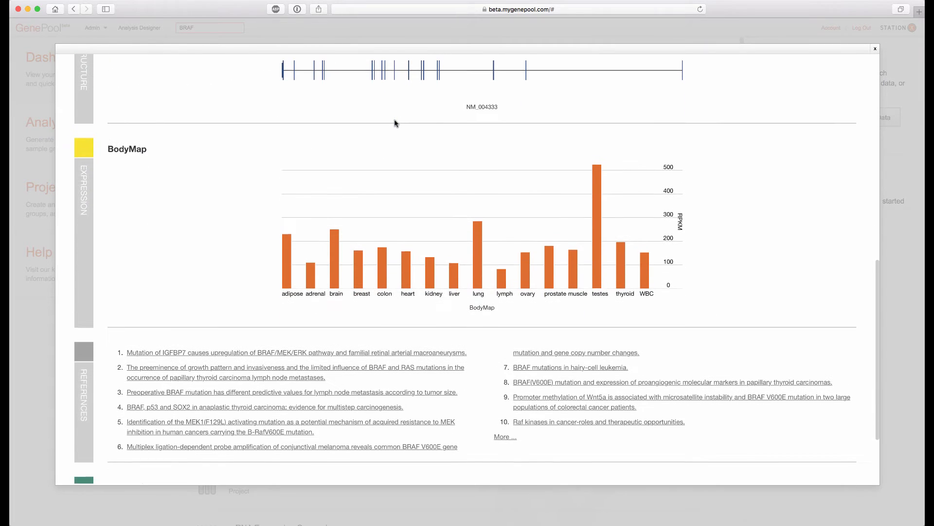
{"action": "scroll", "coordinate": [395, 123], "scroll_direction": "down", "scroll_amount": 2}
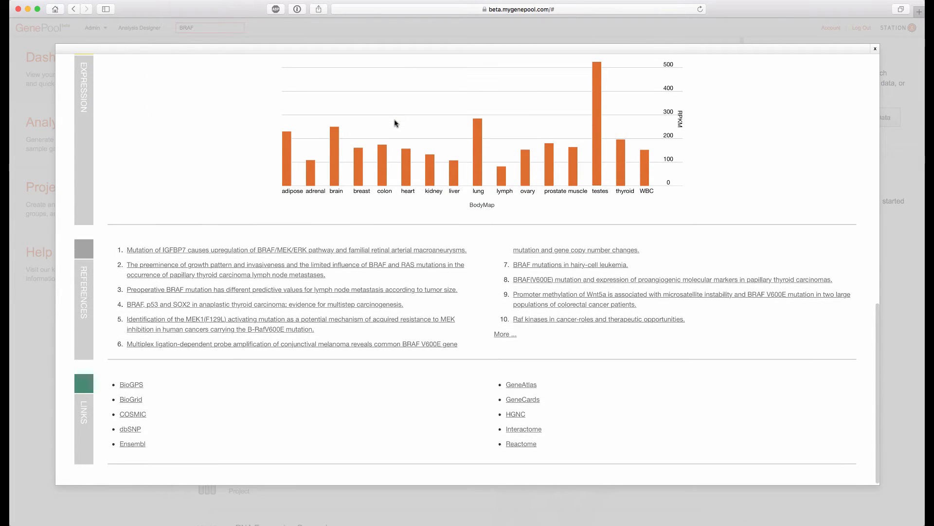
{"action": "left_click", "coordinate": [875, 50]}
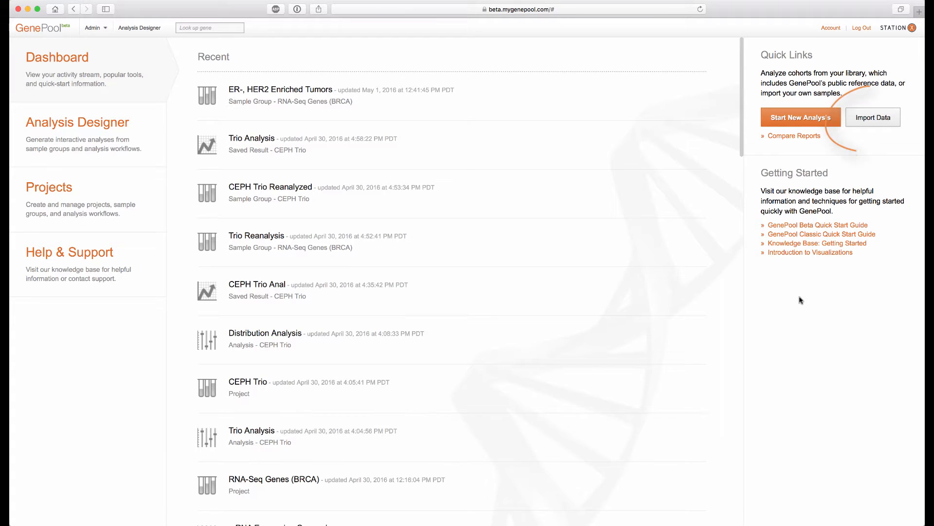
{"action": "left_click", "coordinate": [884, 119]}
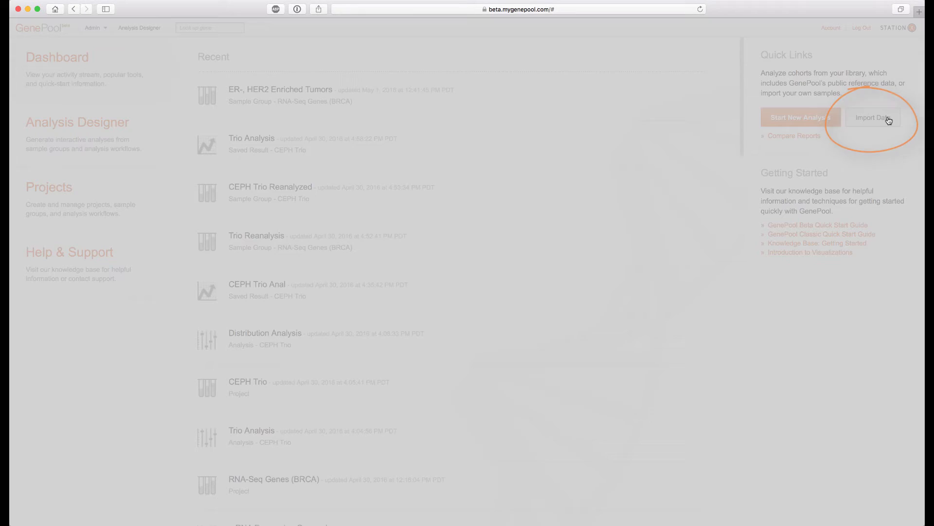
{"action": "type", "text": "test"}
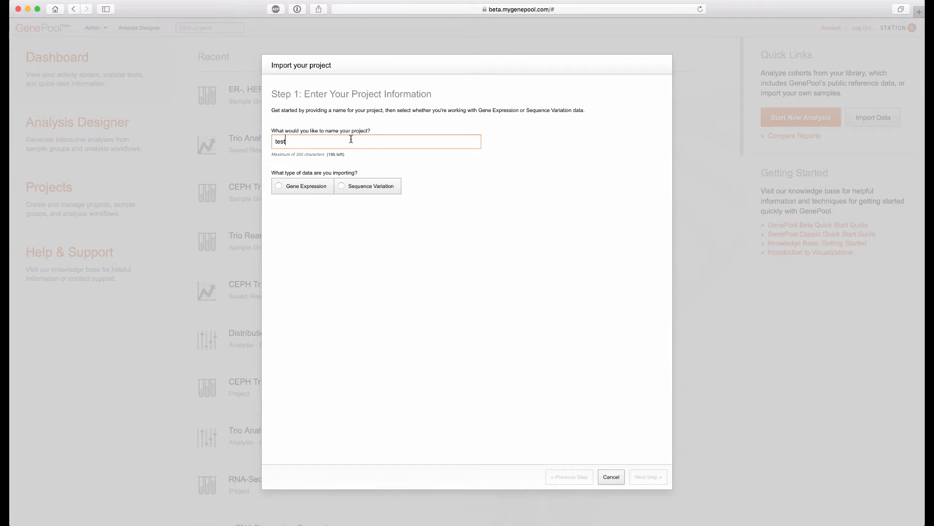
{"action": "left_click", "coordinate": [310, 188]}
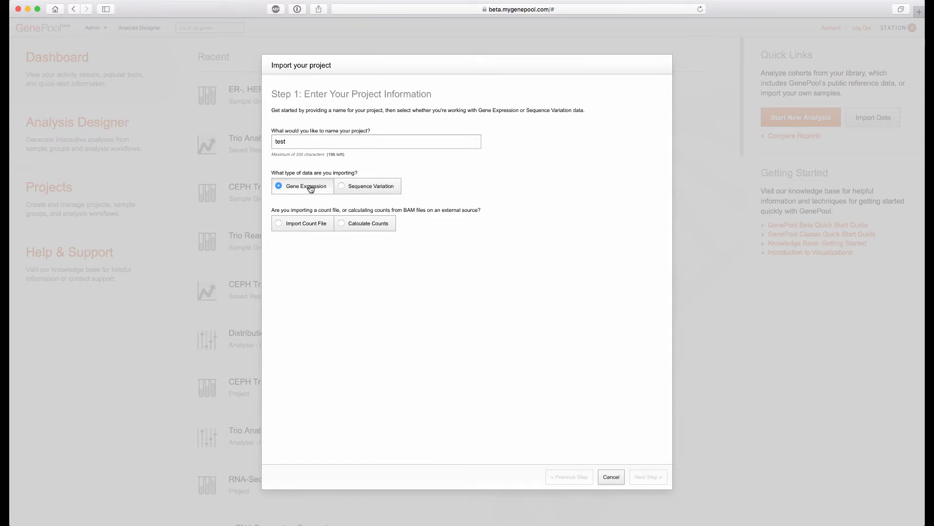
{"action": "left_click", "coordinate": [350, 187]}
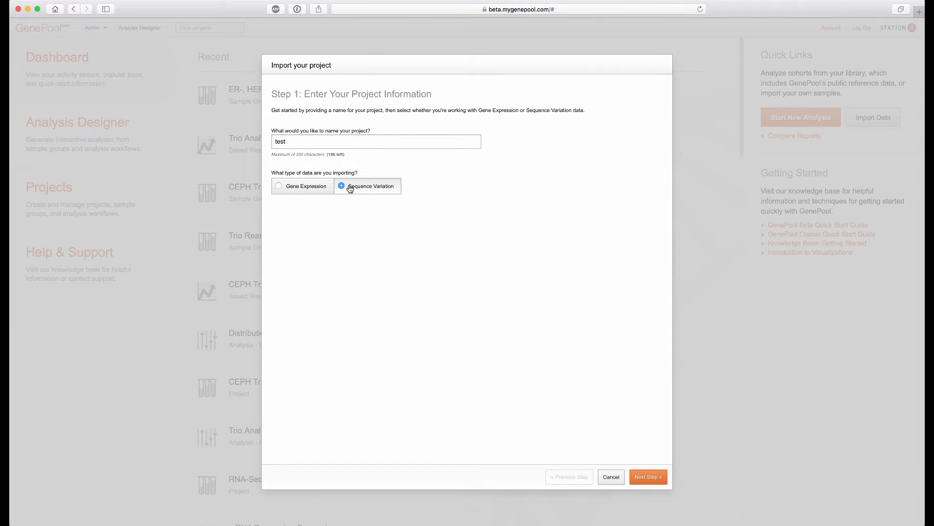
{"action": "left_click", "coordinate": [643, 482]}
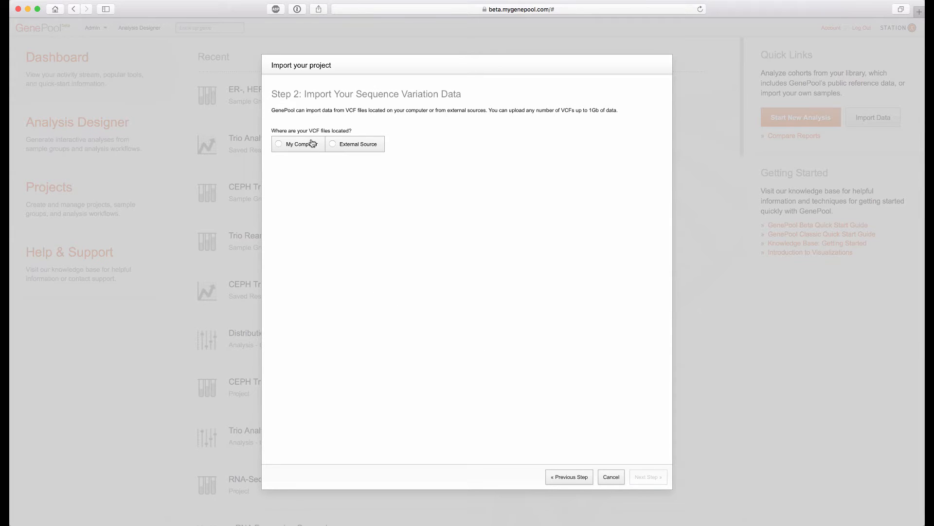
{"action": "left_click", "coordinate": [312, 144]}
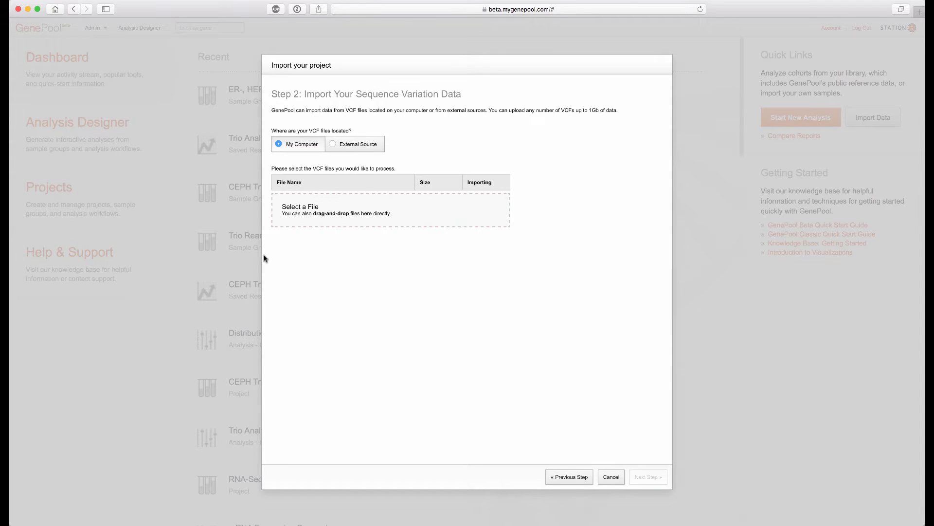
{"action": "left_click", "coordinate": [334, 144]}
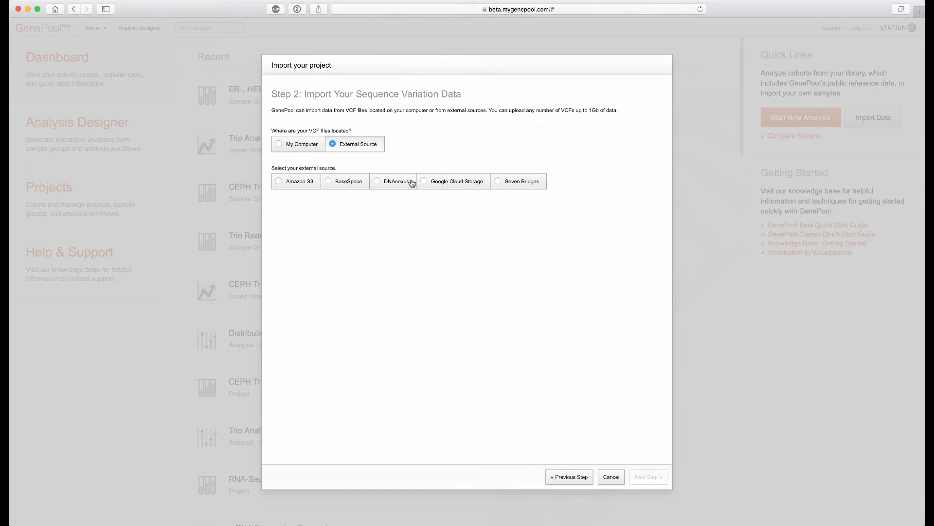
{"action": "left_click", "coordinate": [615, 483]}
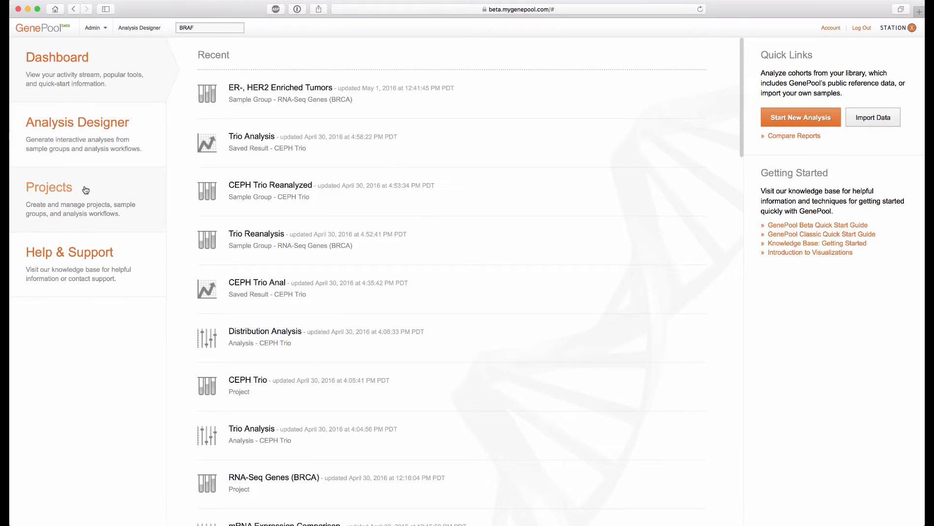
Open the RNA-Seq Genes (BRCA) project, view its description, and select all samples in the sample manager
{"action": "left_click", "coordinate": [85, 190]}
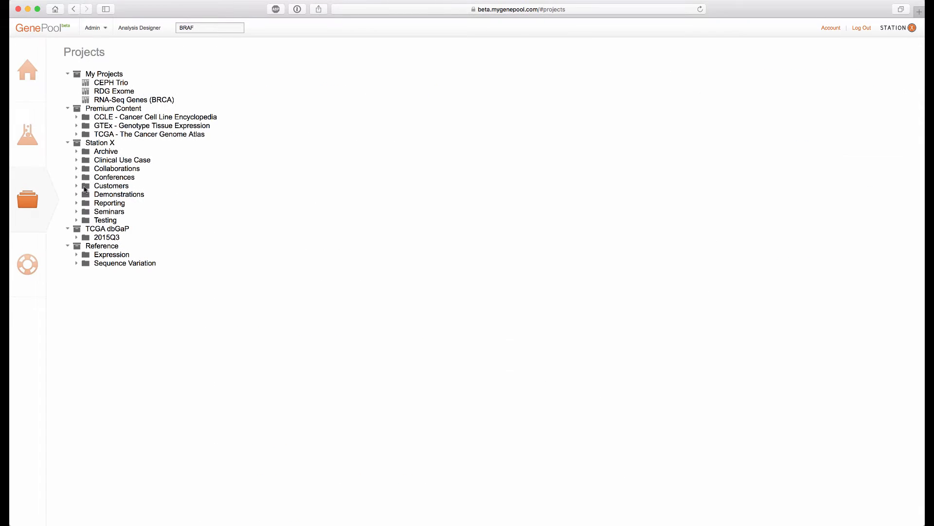
{"action": "left_click", "coordinate": [135, 100]}
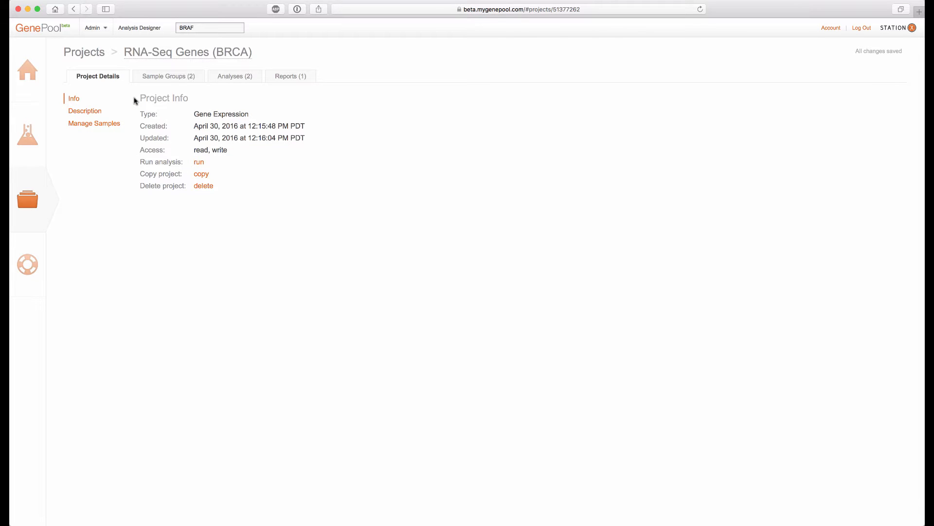
{"action": "left_click", "coordinate": [96, 112]}
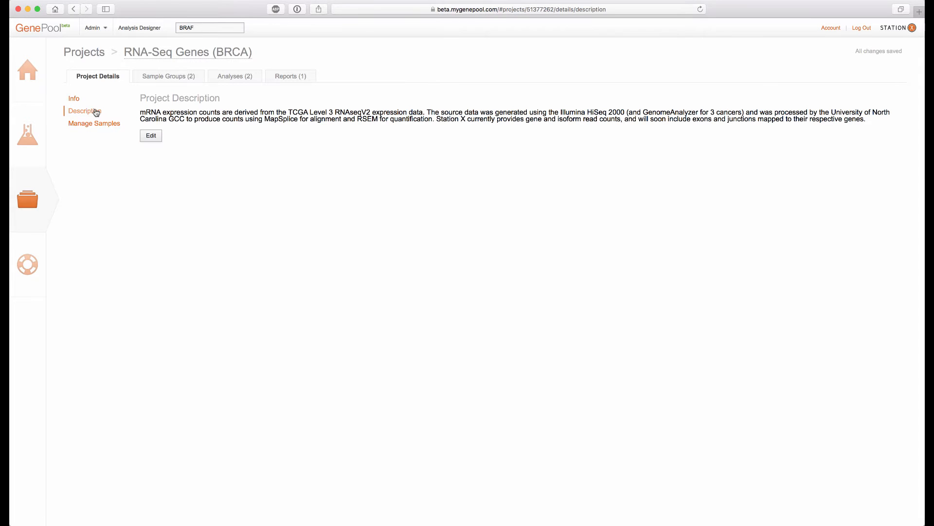
{"action": "left_click", "coordinate": [94, 127]}
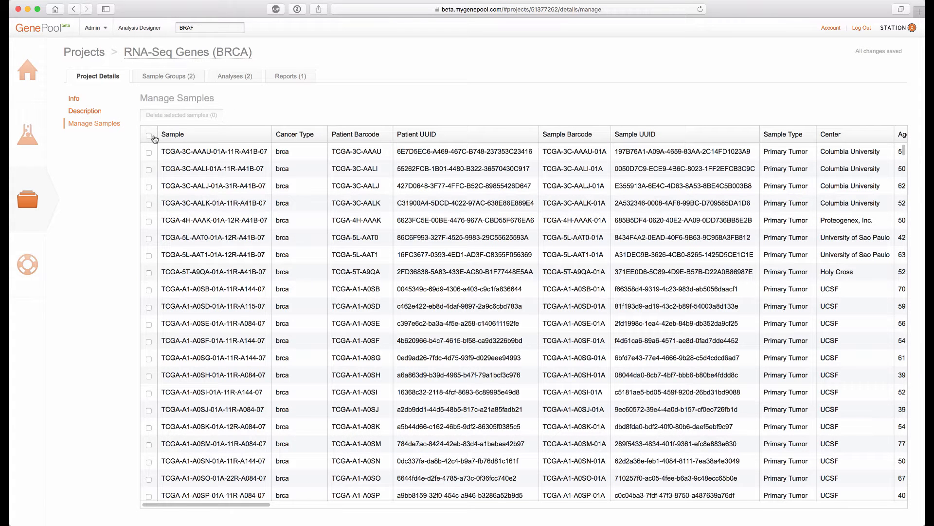
{"action": "left_click", "coordinate": [152, 137]}
{"action": "left_click_drag", "start_coordinate": [260, 504], "coordinate": [776, 507]}
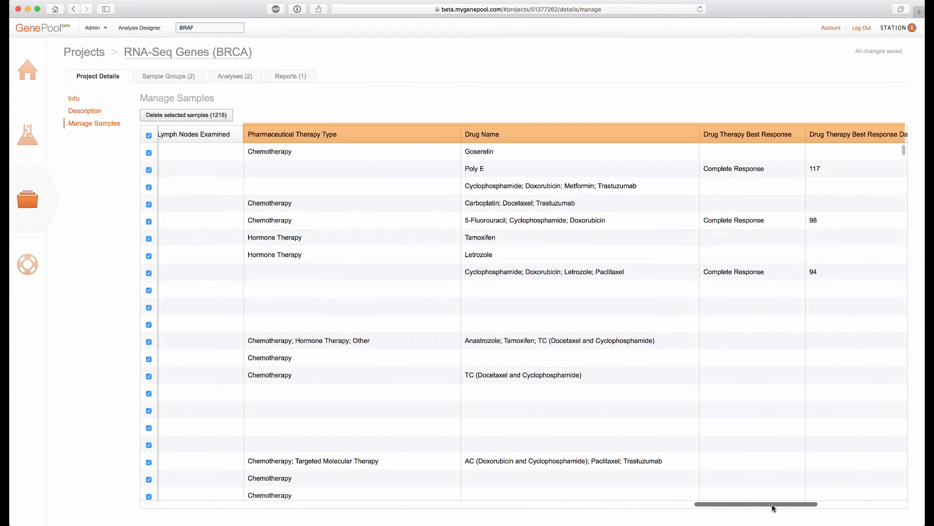
Create a new sample group in the project and add a Sample Type pie chart
{"action": "left_click", "coordinate": [170, 80]}
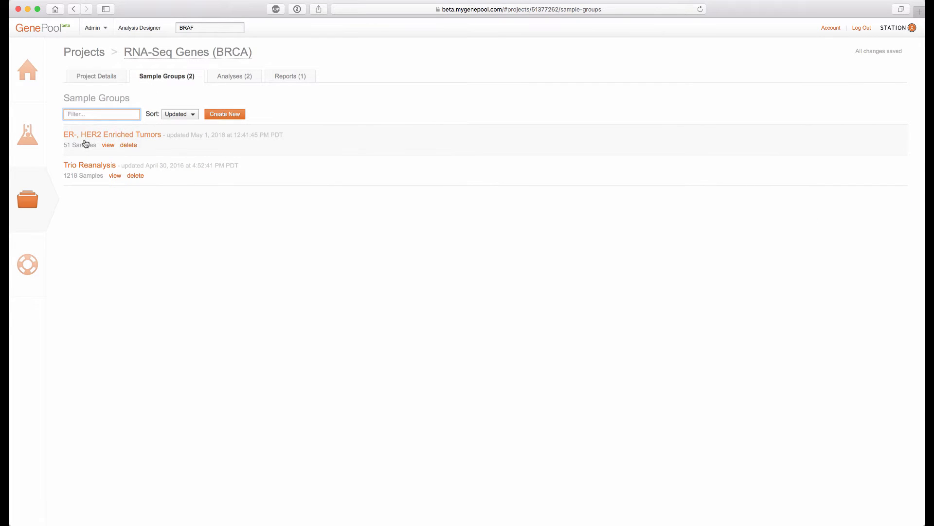
{"action": "left_click", "coordinate": [240, 117]}
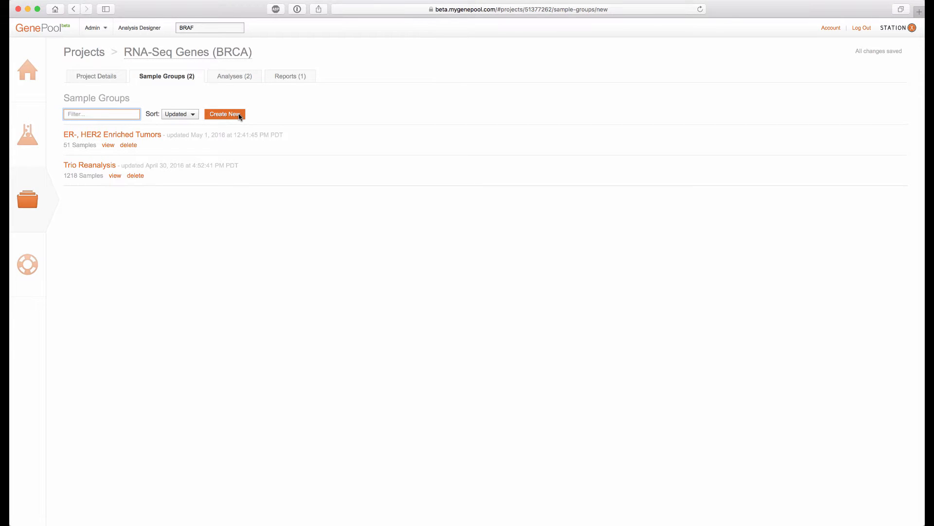
{"action": "left_click", "coordinate": [167, 121]}
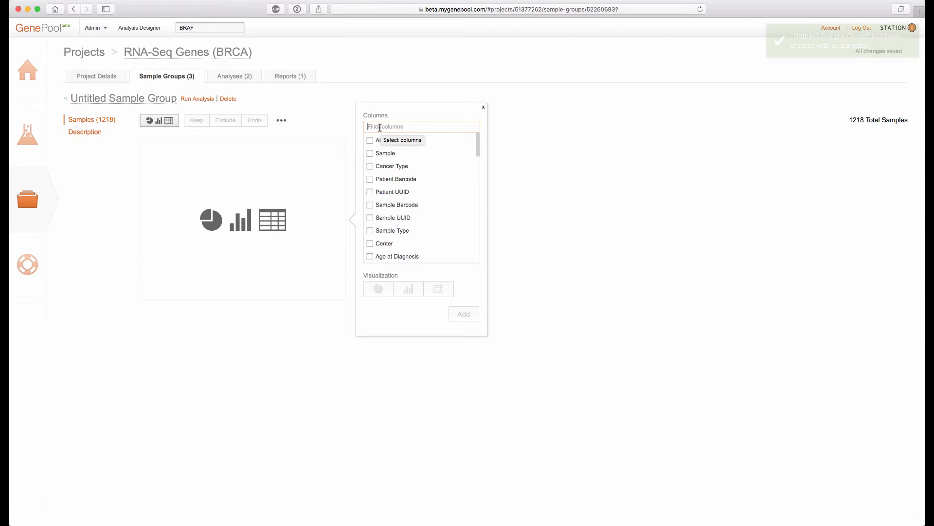
{"action": "type", "text": "sampl"}
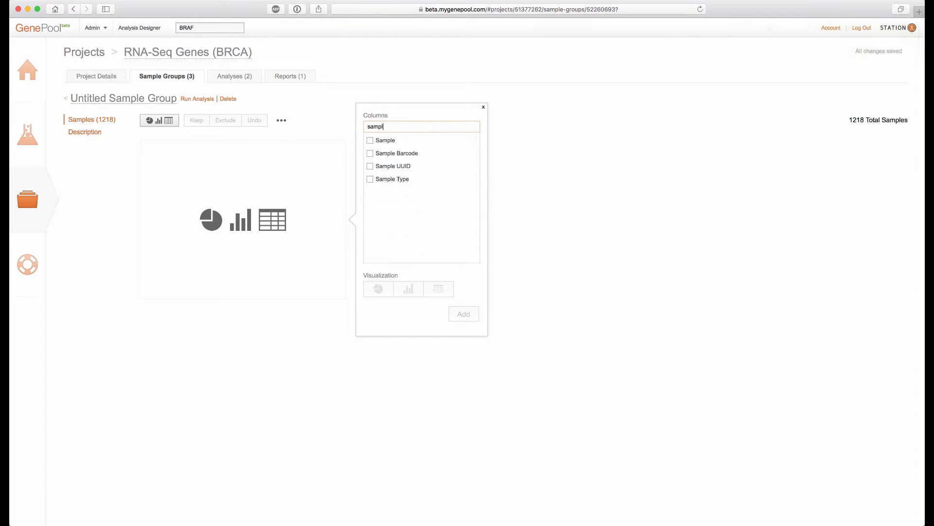
{"action": "left_click", "coordinate": [370, 179]}
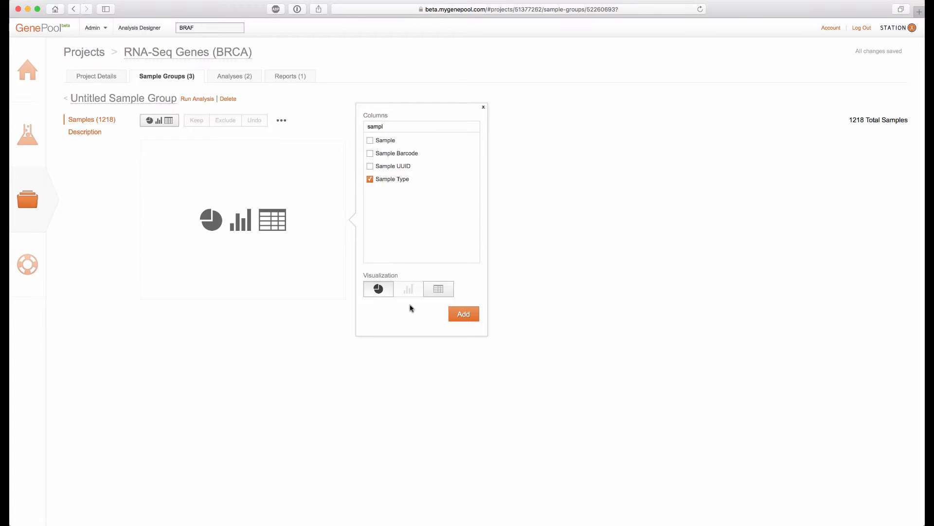
{"action": "left_click", "coordinate": [463, 313]}
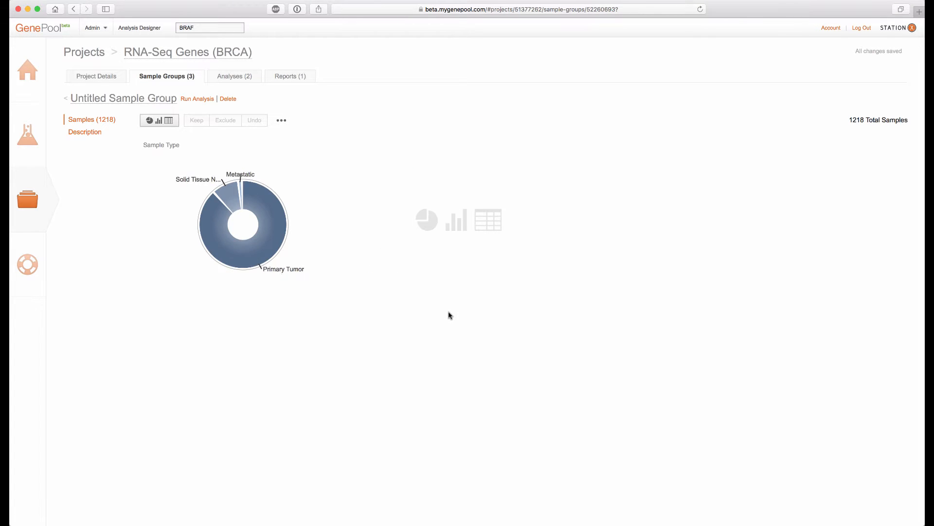
Add an ER Status pie chart to the new sample group
{"action": "left_click", "coordinate": [170, 121]}
{"action": "type", "text": "ER"}
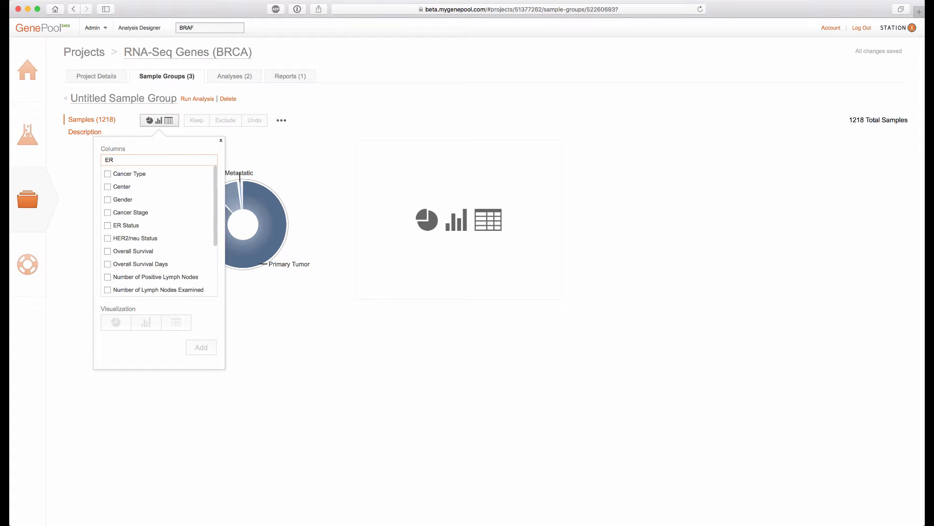
{"action": "left_click", "coordinate": [107, 225]}
{"action": "left_click", "coordinate": [199, 347]}
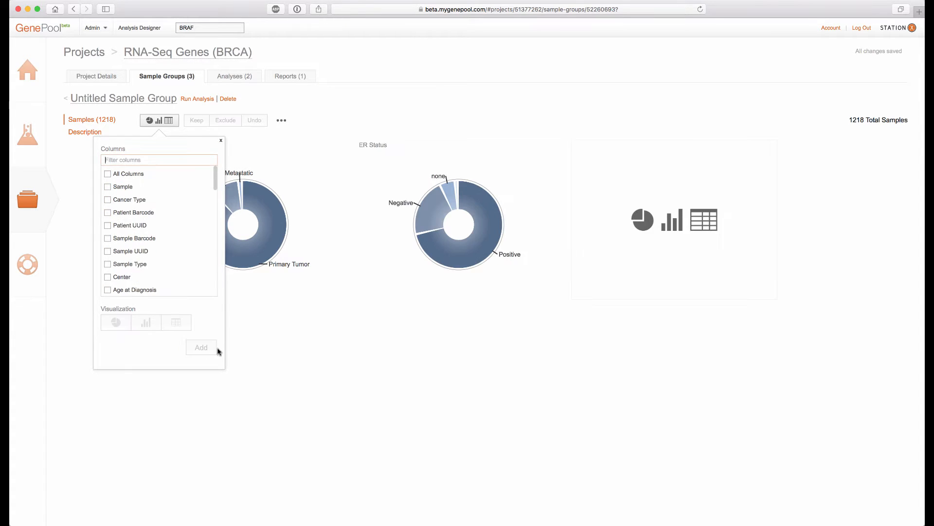
Add a PAM50 pie chart to the sample group
{"action": "left_click", "coordinate": [149, 160]}
{"action": "type", "text": "pam"}
{"action": "left_click", "coordinate": [108, 174]}
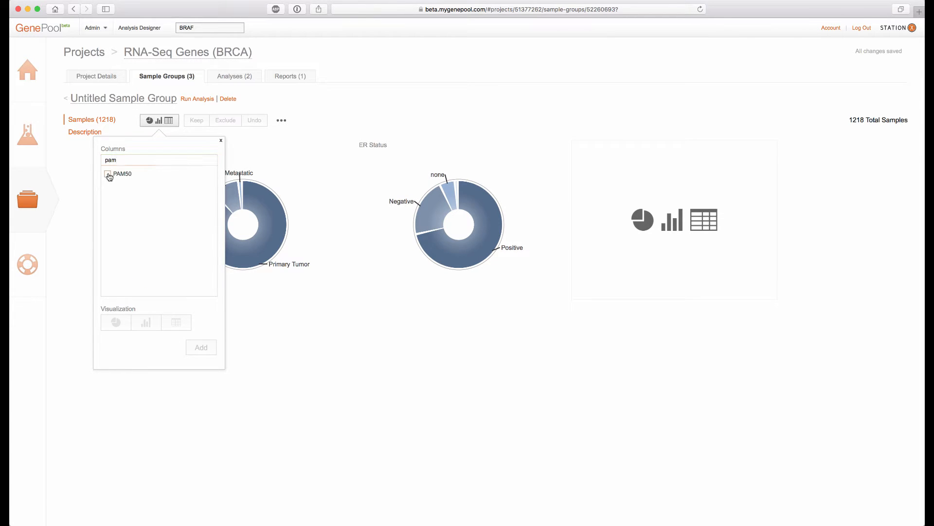
{"action": "left_click", "coordinate": [215, 351]}
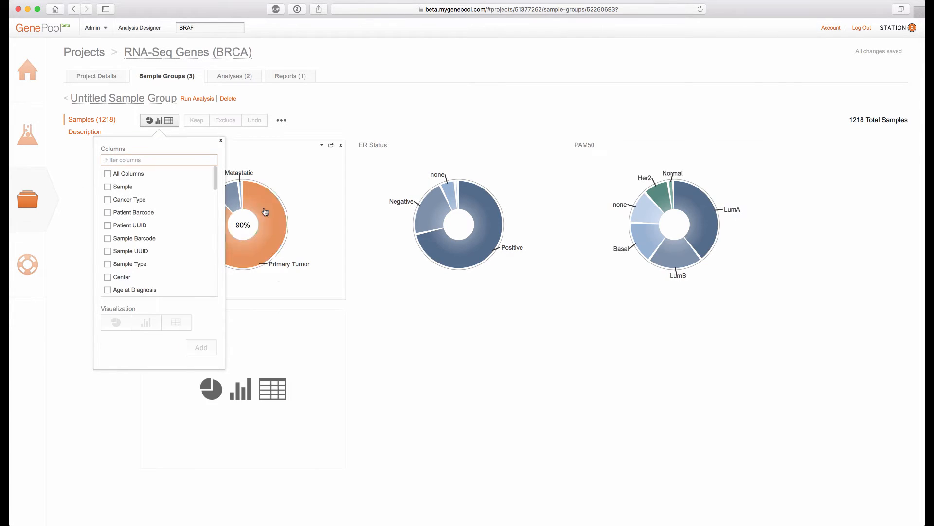
{"action": "left_click", "coordinate": [221, 140]}
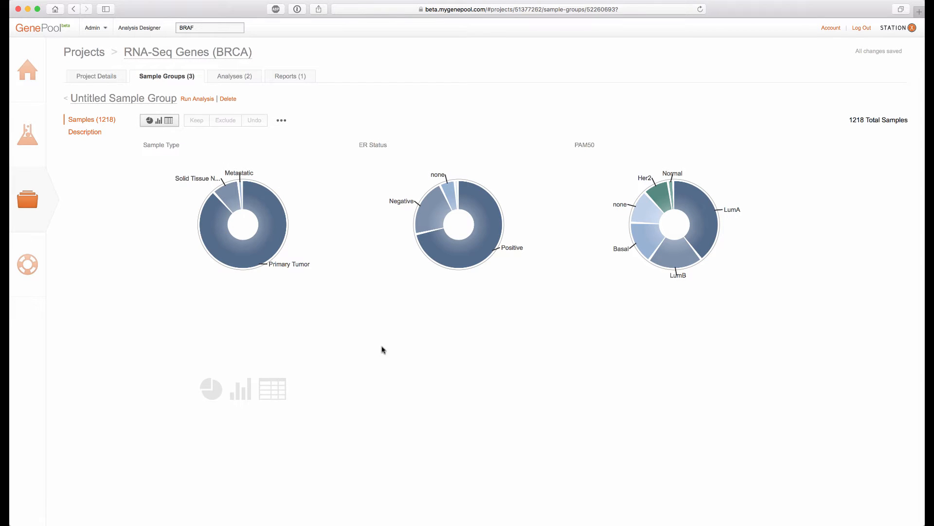
Select the Primary Tumor, Negative ER status and Basal PAM50 slices, keep only those samples, and save the group
{"action": "left_click", "coordinate": [278, 228]}
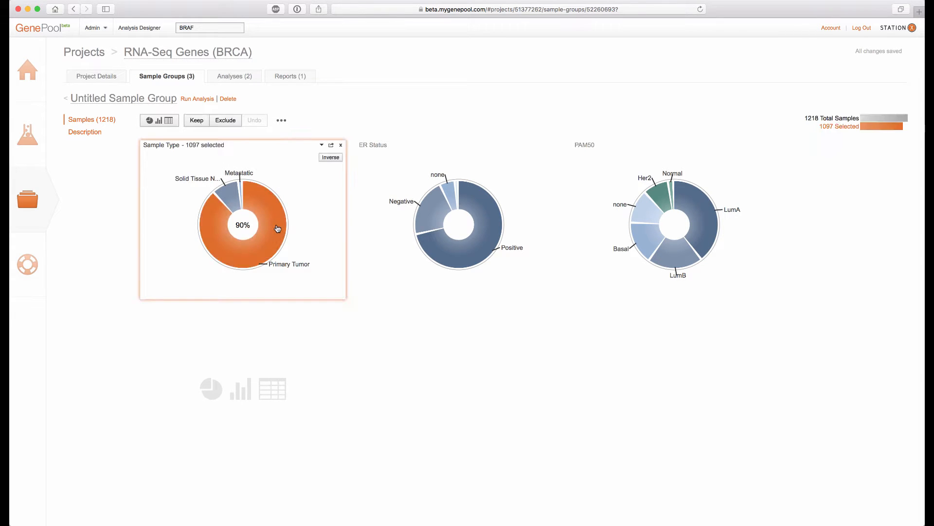
{"action": "left_click", "coordinate": [431, 223]}
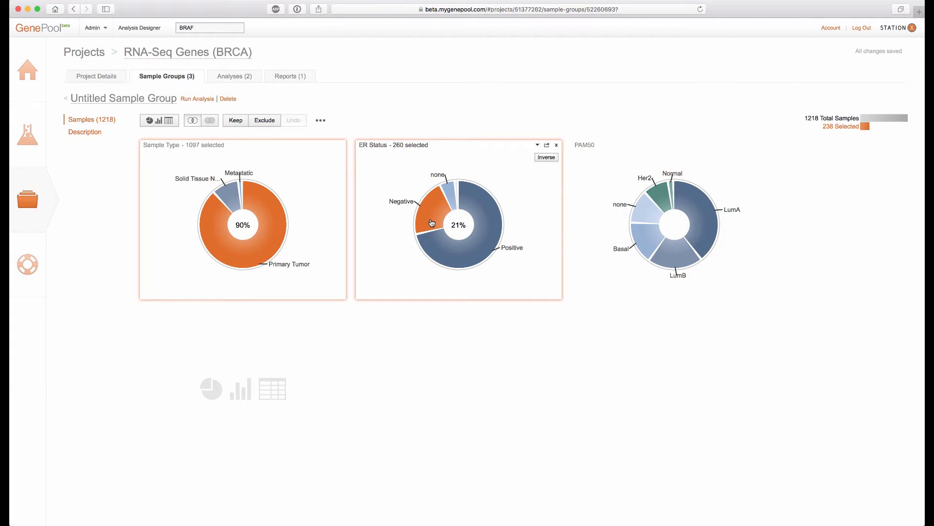
{"action": "left_click", "coordinate": [640, 234]}
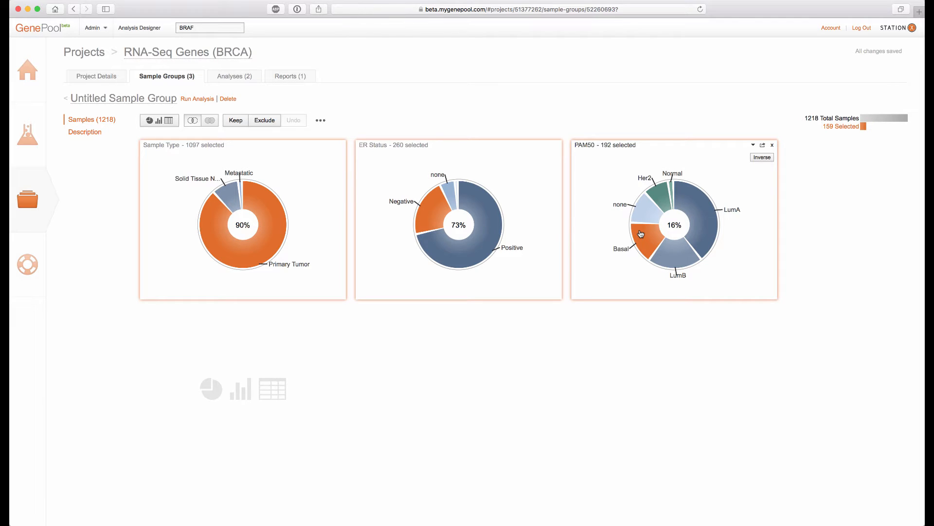
{"action": "left_click", "coordinate": [233, 123]}
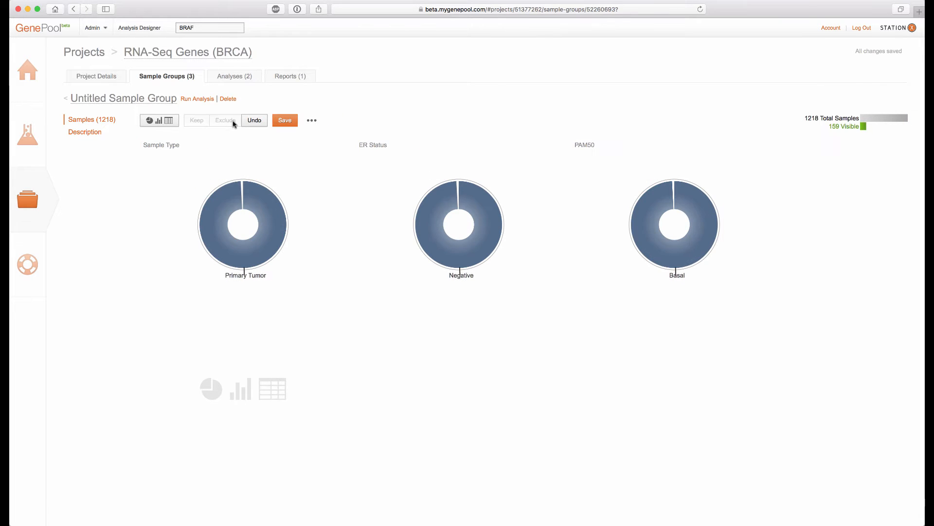
{"action": "left_click", "coordinate": [274, 121]}
Rename the sample group to ER-, Basal Tumor
{"action": "left_click", "coordinate": [129, 99]}
{"action": "left_click", "coordinate": [130, 140]}
{"action": "triple_click", "coordinate": [85, 137]}
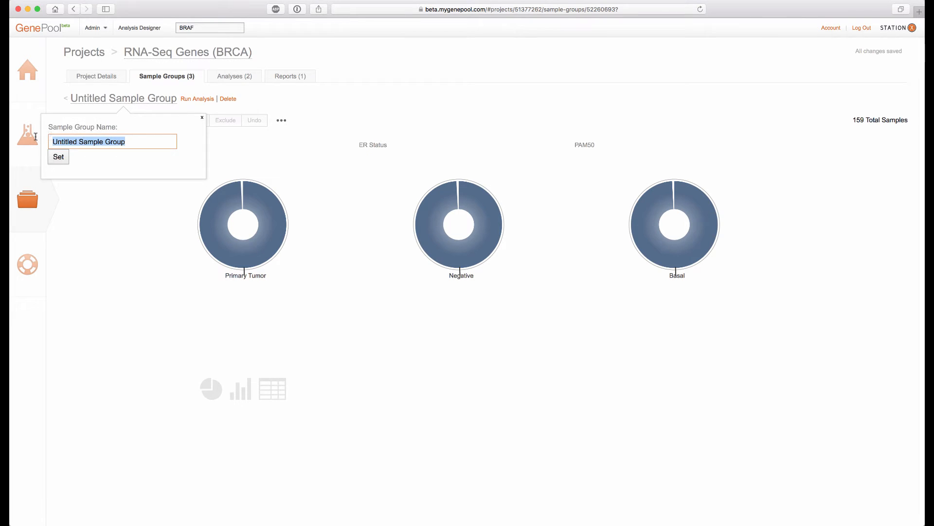
{"action": "type", "text": "ER-,"}
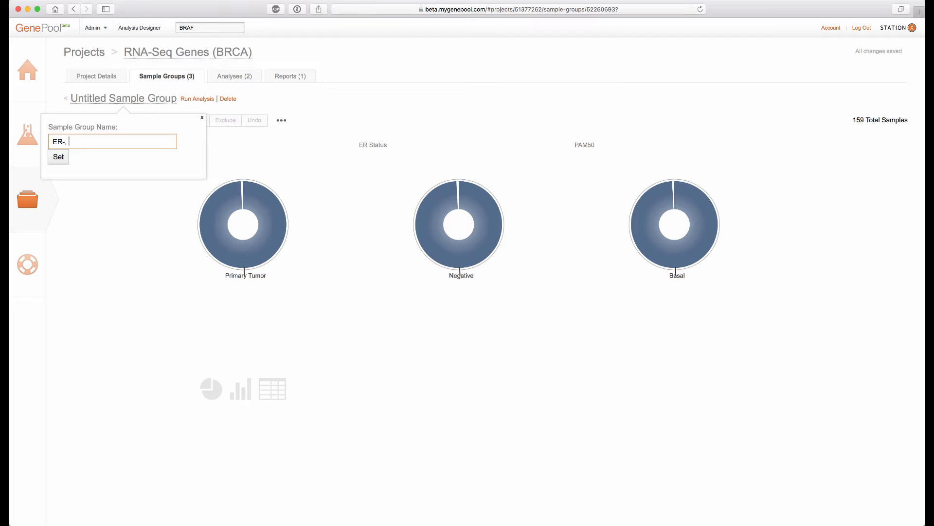
{"action": "type", "text": "Basal Tumor"}
{"action": "left_click", "coordinate": [58, 156]}
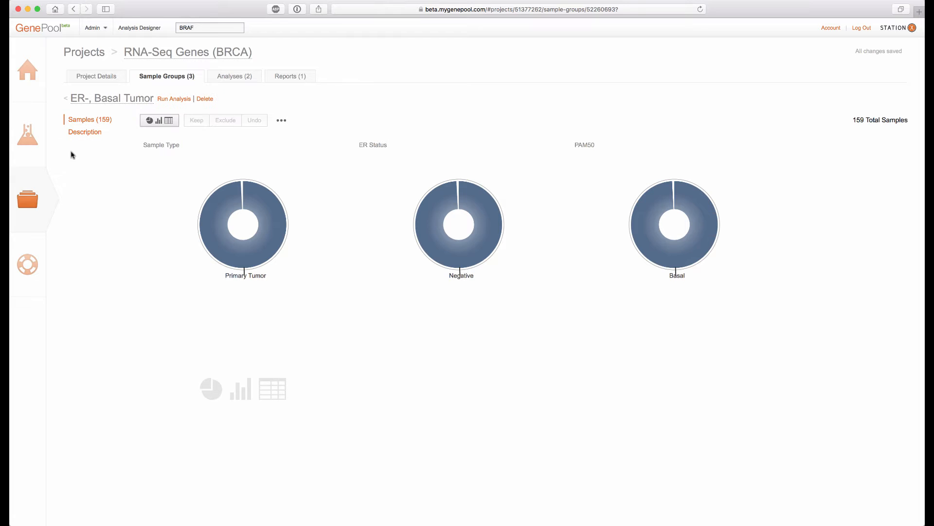
Open the mRNA Expression Comparison analysis from the project's analyses and start running it
{"action": "left_click", "coordinate": [164, 80]}
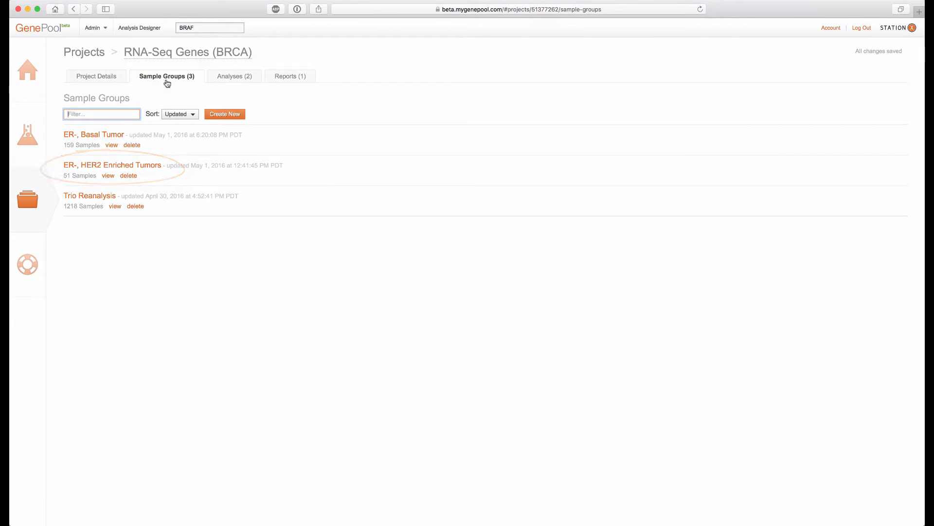
{"action": "left_click", "coordinate": [226, 79]}
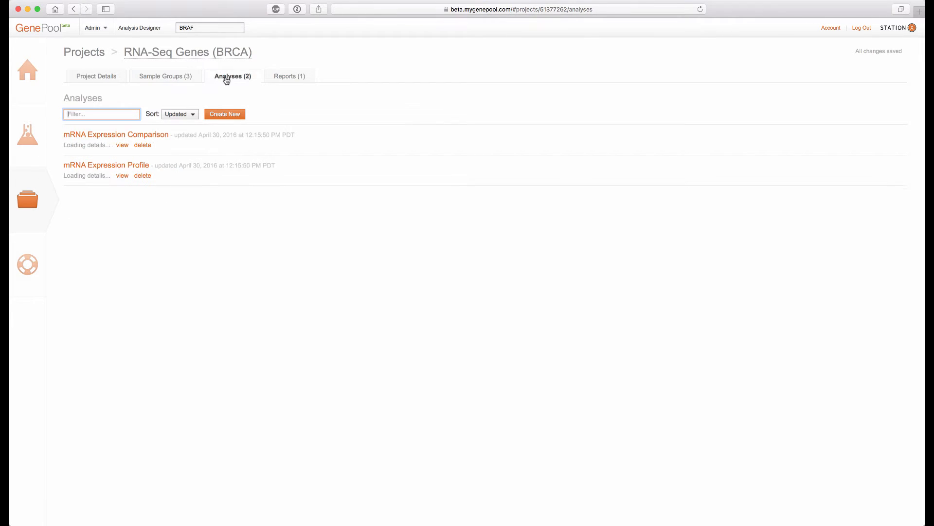
{"action": "left_click", "coordinate": [152, 135]}
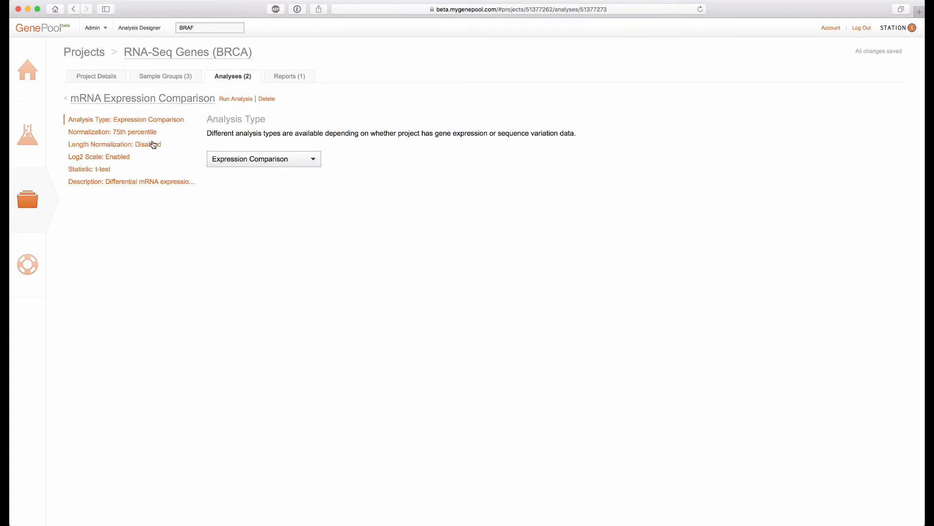
{"action": "left_click", "coordinate": [239, 100]}
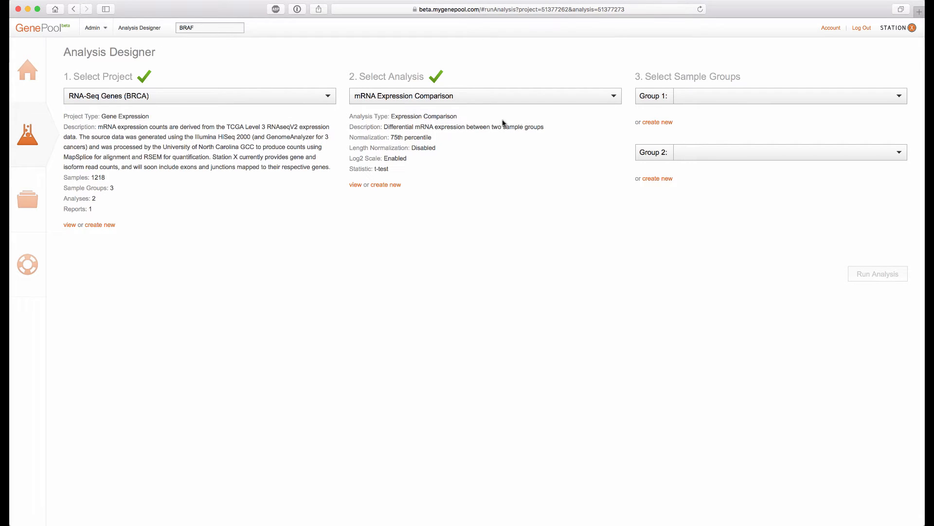
Set Group 1 to ER-, HER2 Enriched Tumors and Group 2 to ER-, Basal Tumor, then run the analysis
{"action": "left_click", "coordinate": [763, 97]}
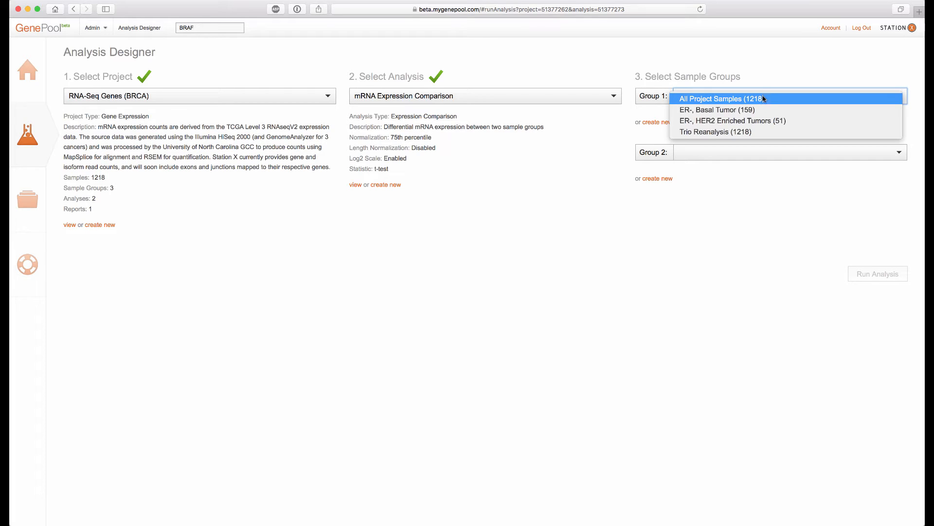
{"action": "left_click", "coordinate": [766, 121]}
{"action": "left_click", "coordinate": [759, 173]}
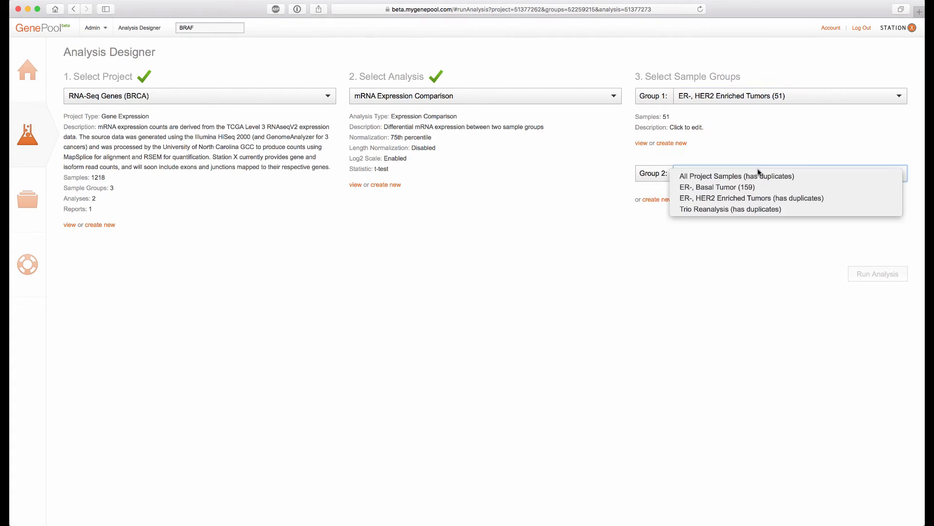
{"action": "left_click", "coordinate": [758, 189]}
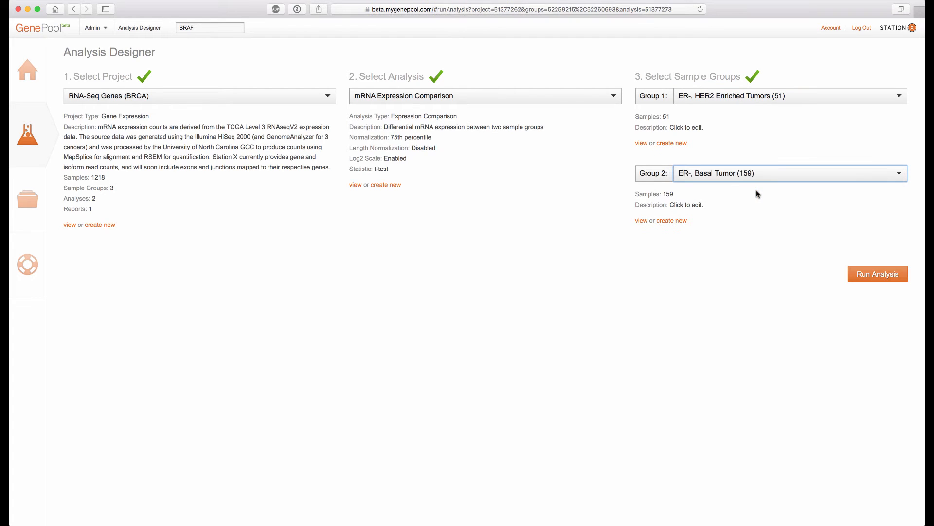
{"action": "left_click", "coordinate": [873, 278]}
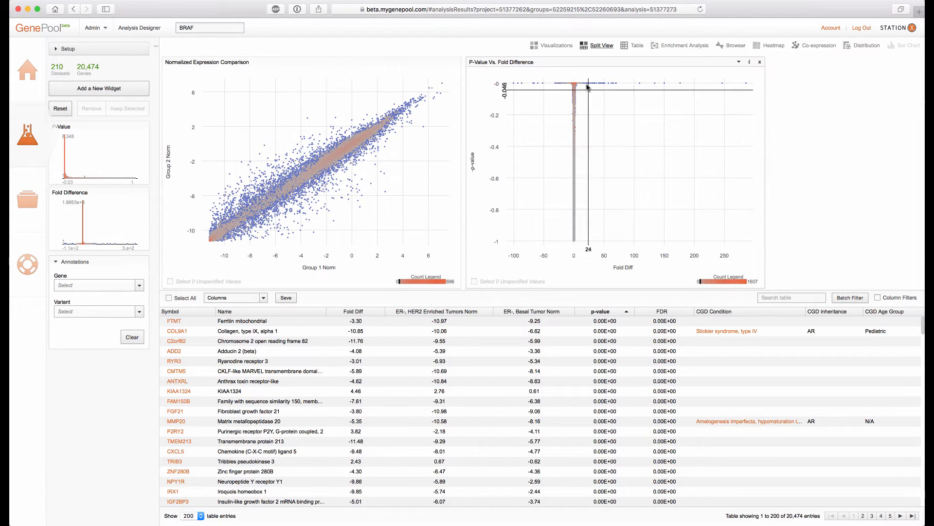
Replace the P-Value vs. Fold Difference plot with the Fold Difference histogram in the split view and apply the filter
{"action": "left_click", "coordinate": [761, 63]}
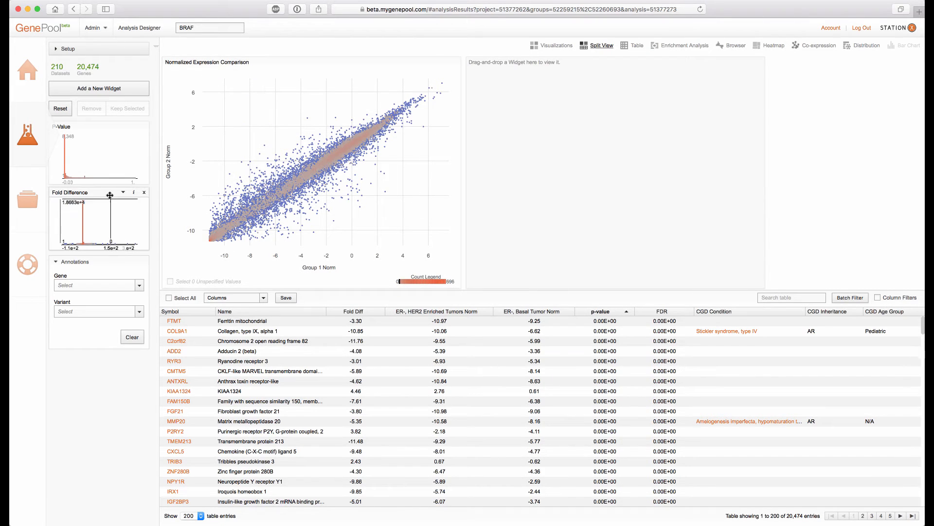
{"action": "left_click_drag", "start_coordinate": [108, 193], "coordinate": [578, 125]}
{"action": "left_click", "coordinate": [95, 108]}
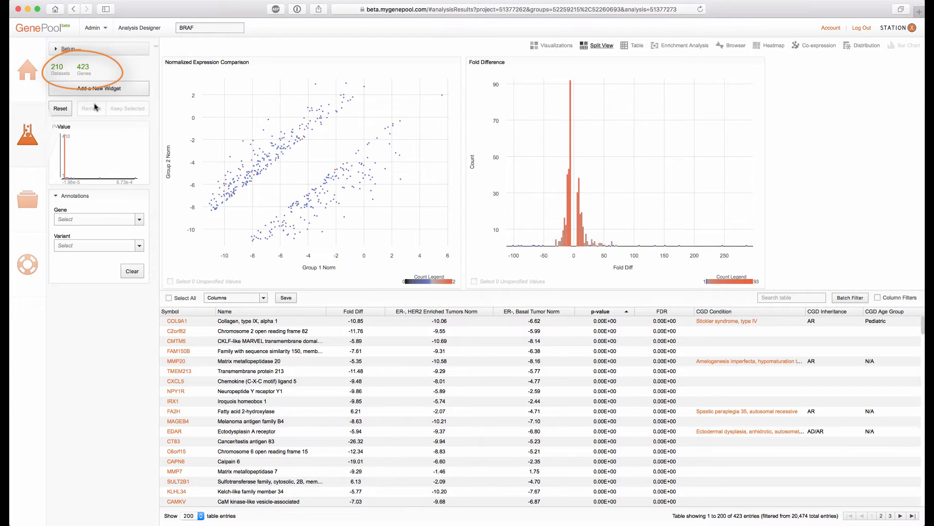
Open the Enrichment Analysis and filter gene sets to a Geneset Size of at most 1000
{"action": "left_click", "coordinate": [667, 47]}
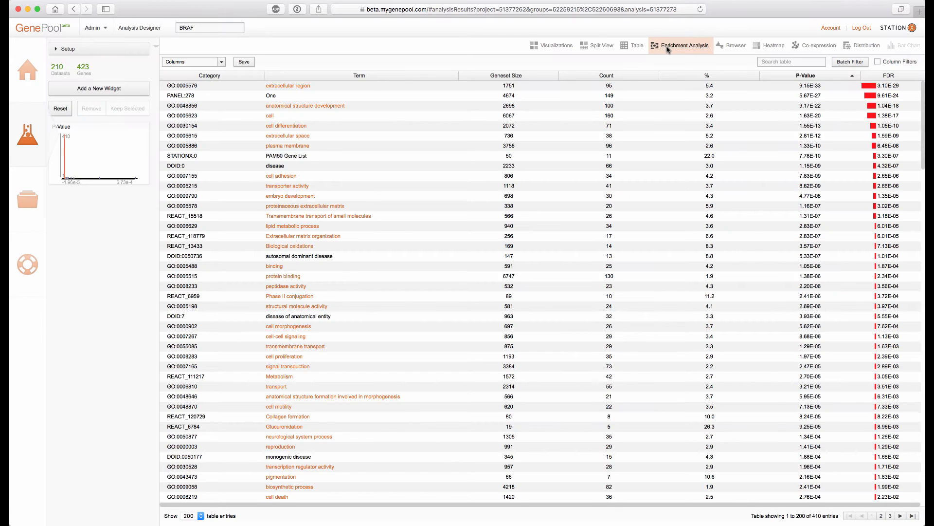
{"action": "left_click", "coordinate": [879, 62]}
{"action": "left_click", "coordinate": [526, 85]}
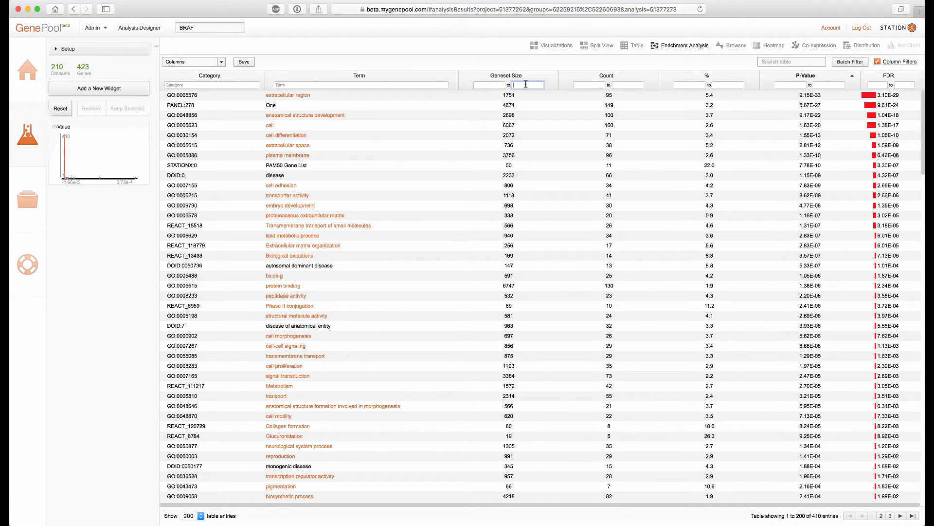
{"action": "type", "text": "1000"}
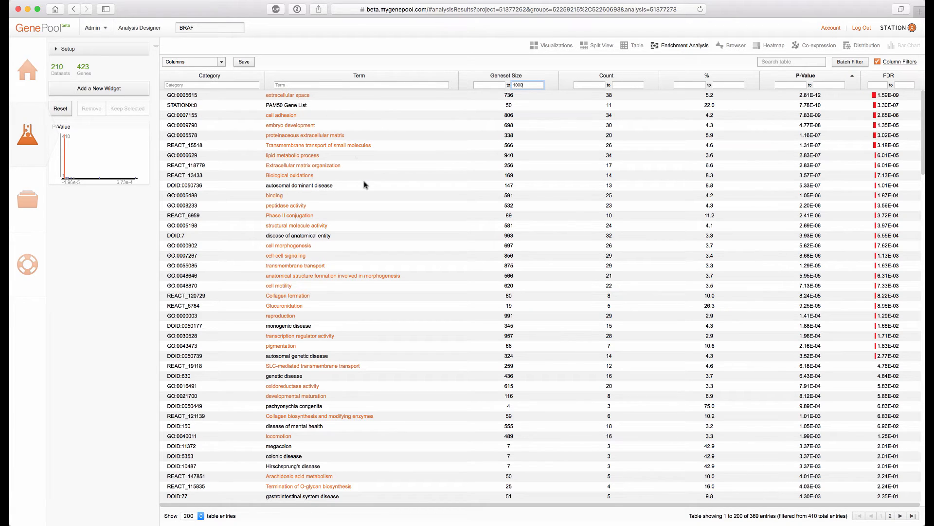
{"action": "left_click", "coordinate": [879, 62]}
Open the Heatmap and order its datasets by HER2/neu Status
{"action": "left_click", "coordinate": [753, 48]}
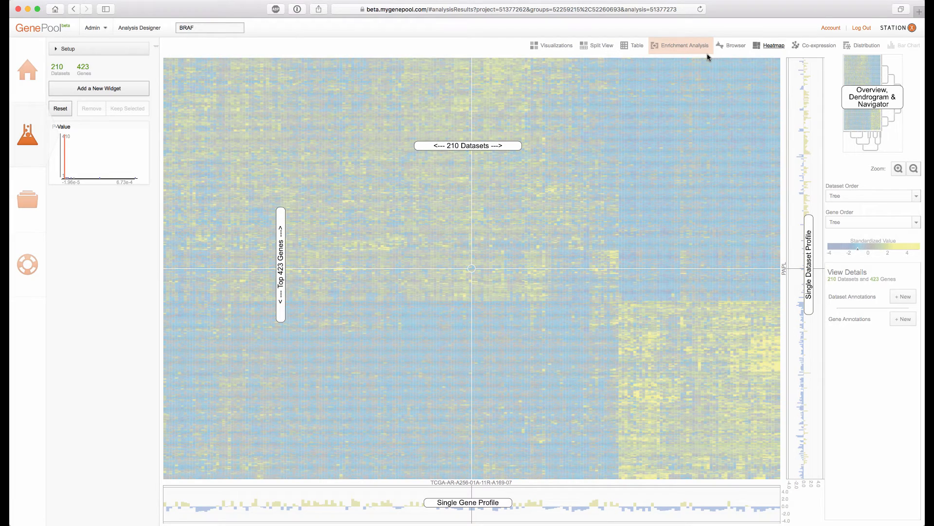
{"action": "left_click", "coordinate": [682, 228]}
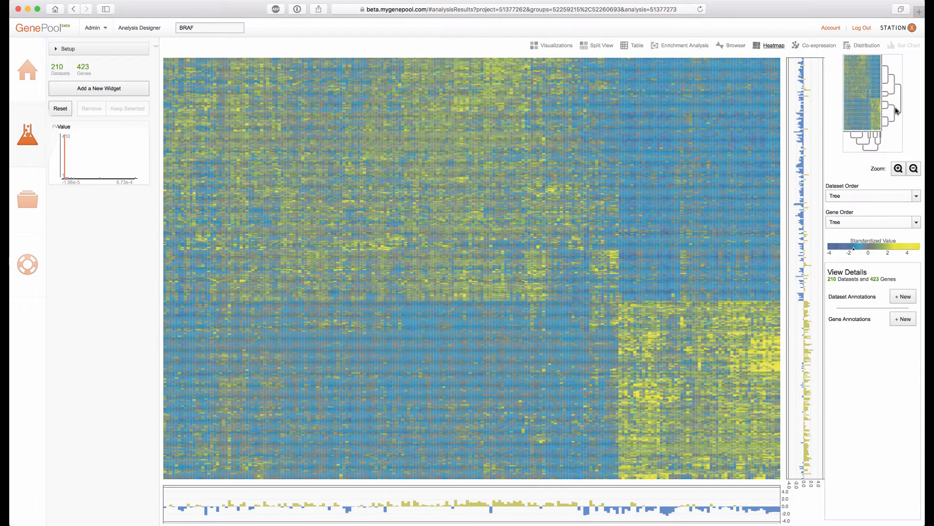
{"action": "left_click", "coordinate": [915, 198]}
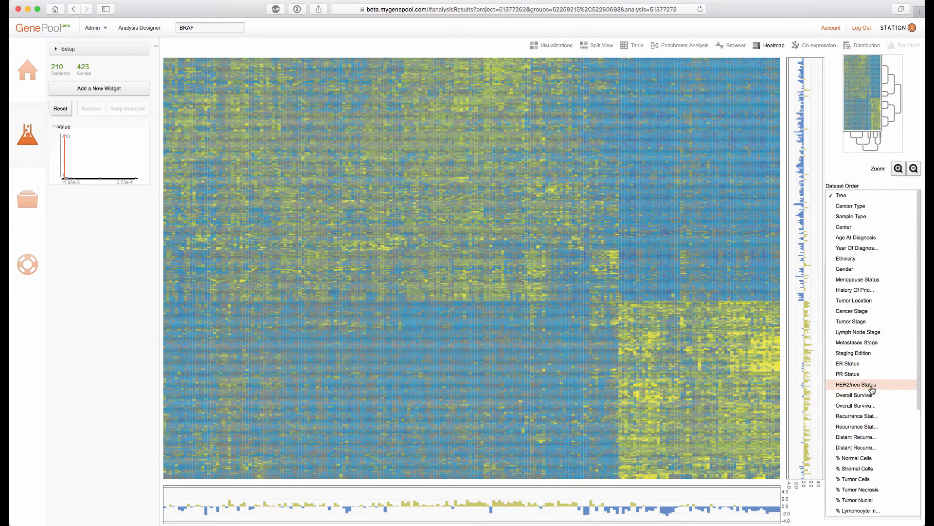
{"action": "left_click", "coordinate": [856, 384]}
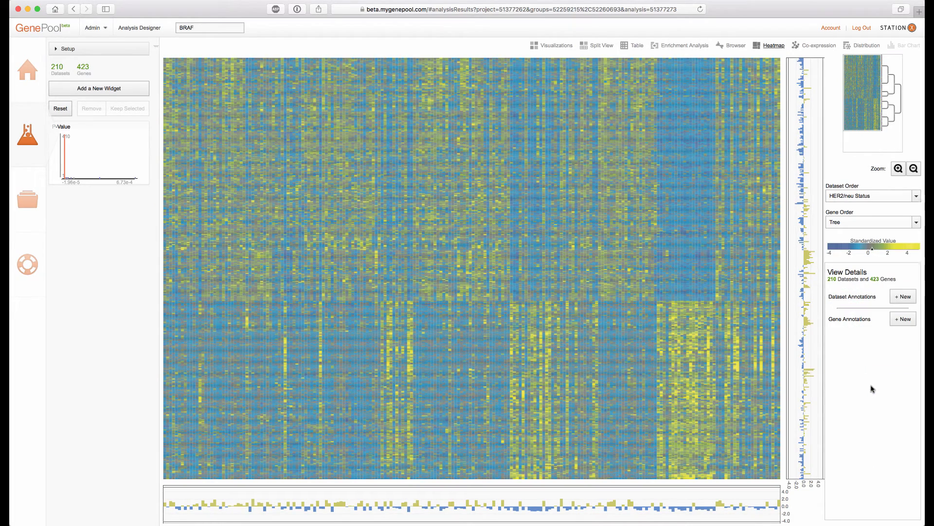
Reorder the heatmap datasets by PAM50
{"action": "left_click", "coordinate": [918, 197]}
{"action": "scroll", "coordinate": [837, 370], "scroll_direction": "down", "scroll_amount": 5}
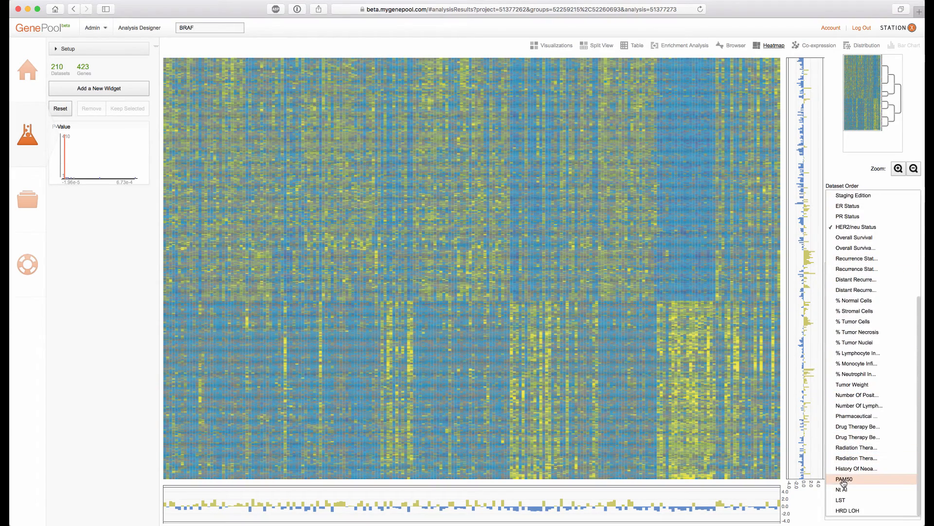
{"action": "left_click", "coordinate": [844, 479]}
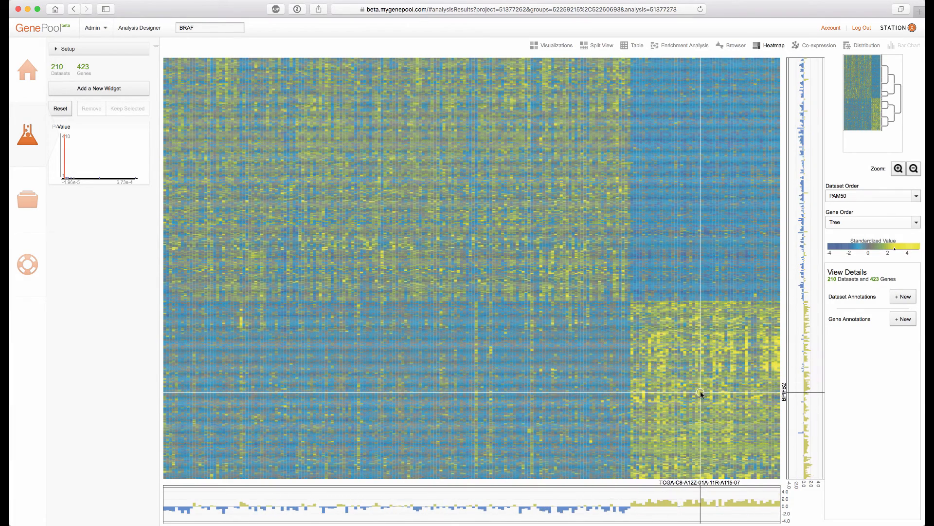
Add PAM50 and HER2/neu Status dataset annotation tracks to the heatmap
{"action": "left_click", "coordinate": [908, 300]}
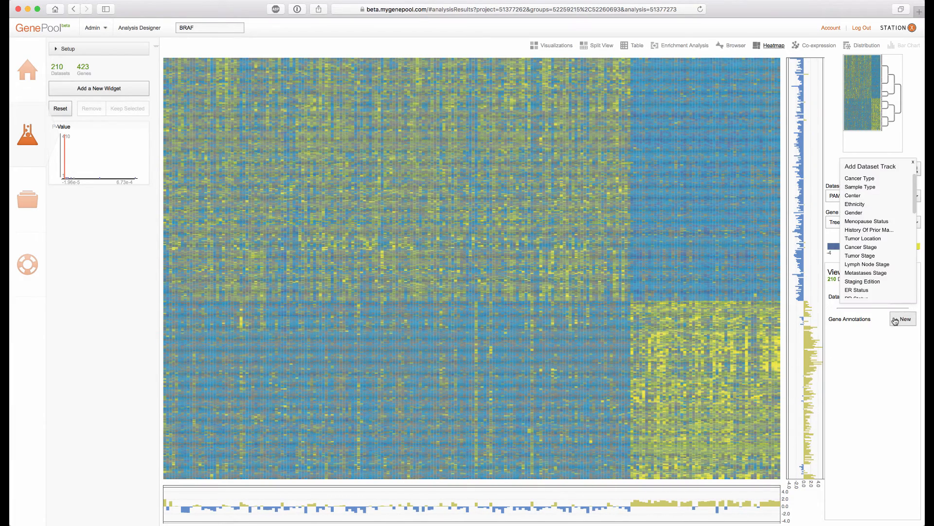
{"action": "scroll", "coordinate": [878, 287], "scroll_direction": "down", "scroll_amount": 5}
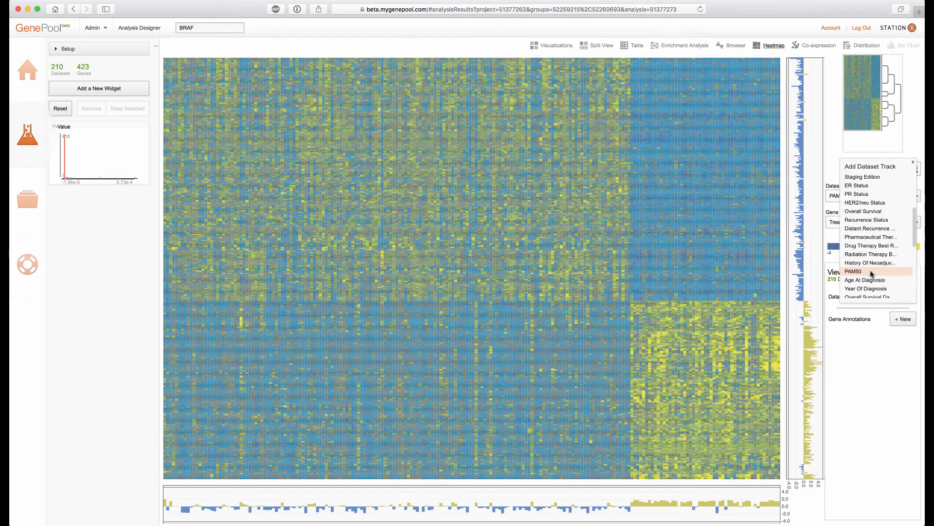
{"action": "left_click", "coordinate": [871, 272]}
{"action": "left_click", "coordinate": [904, 298]}
{"action": "scroll", "coordinate": [868, 248], "scroll_direction": "down", "scroll_amount": 5}
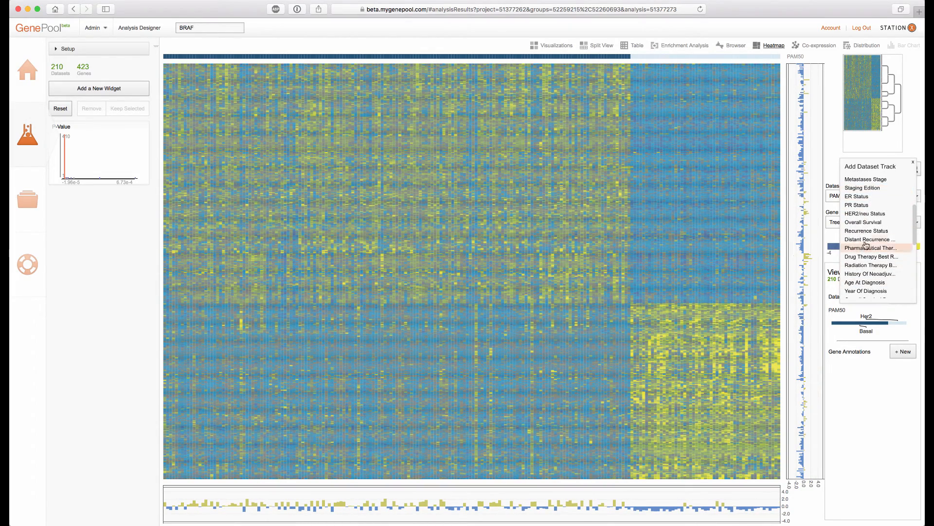
{"action": "left_click", "coordinate": [864, 215]}
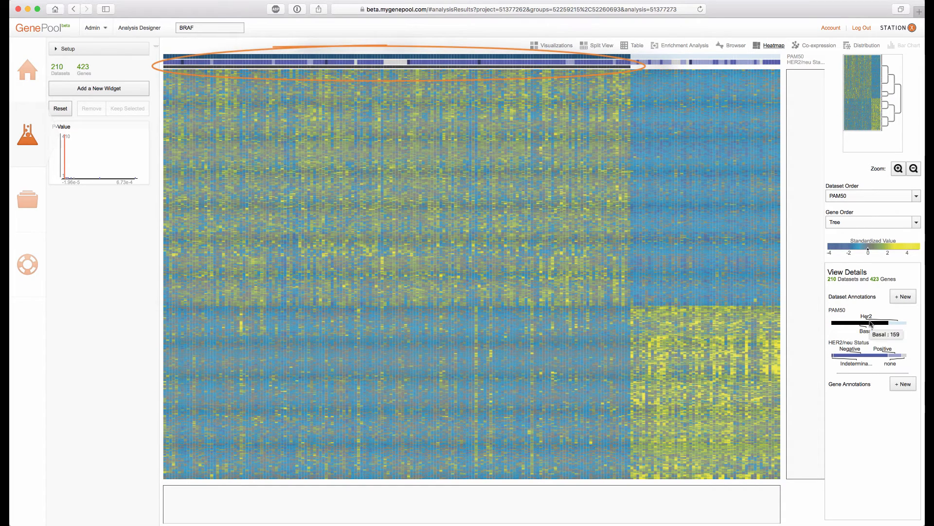
{"action": "mouse_move", "coordinate": [900, 321]}
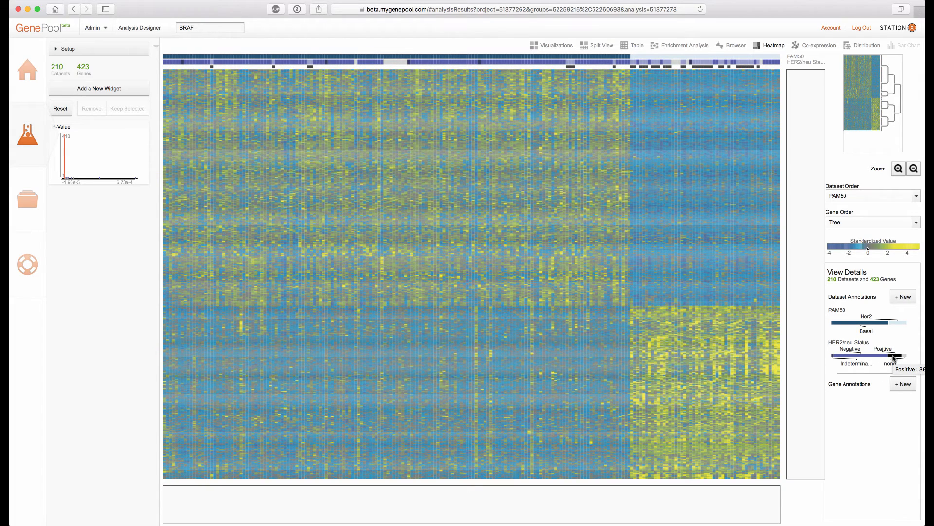
Open the Co-expression network view and drag the ROPN1 node to rearrange the layout
{"action": "left_click", "coordinate": [813, 49]}
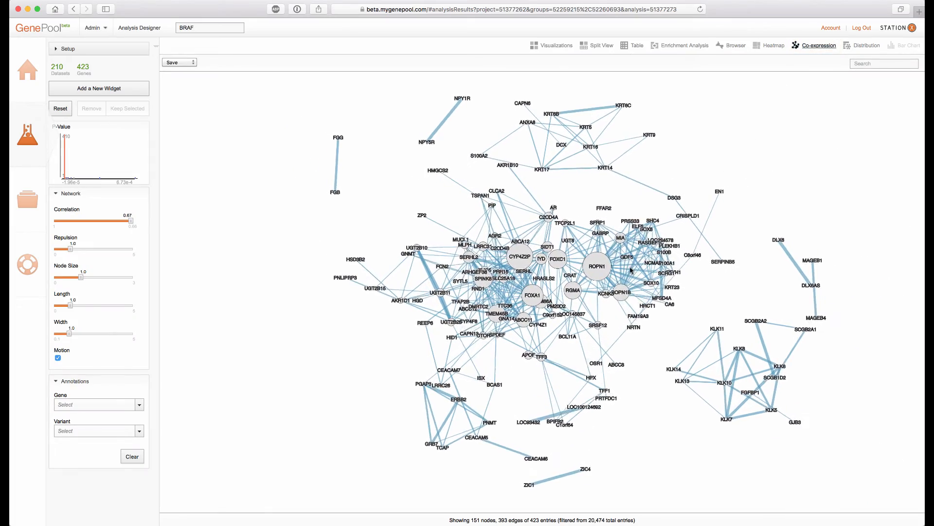
{"action": "left_click_drag", "start_coordinate": [598, 265], "coordinate": [691, 129]}
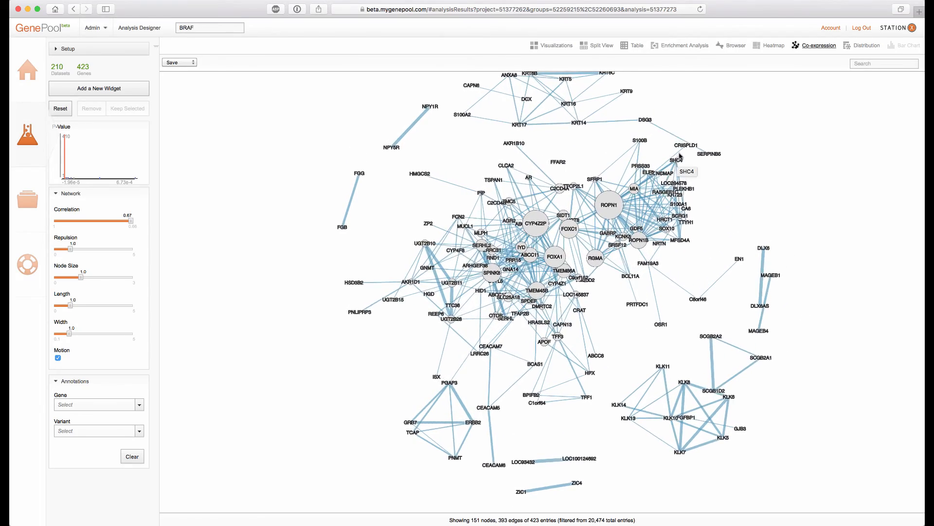
Switch to the Split View and open the table's save options without choosing one
{"action": "left_click", "coordinate": [595, 47]}
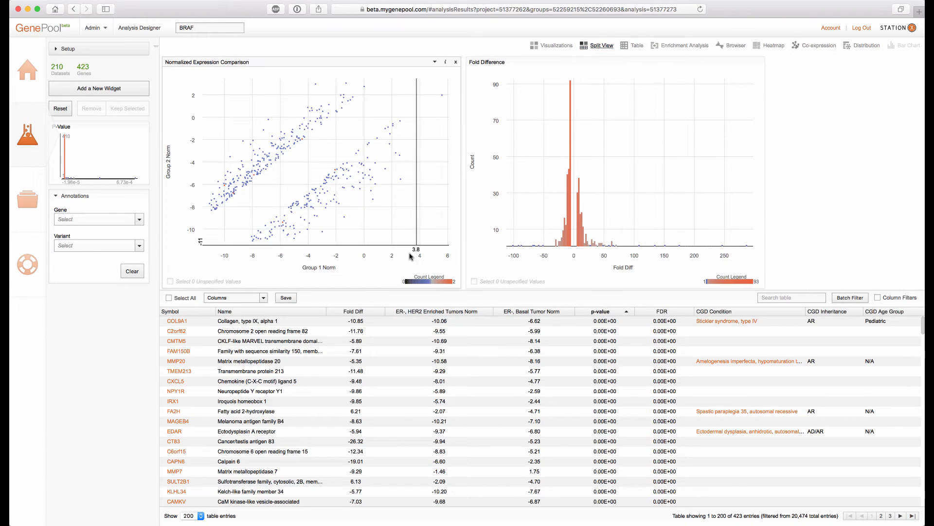
{"action": "left_click", "coordinate": [285, 298]}
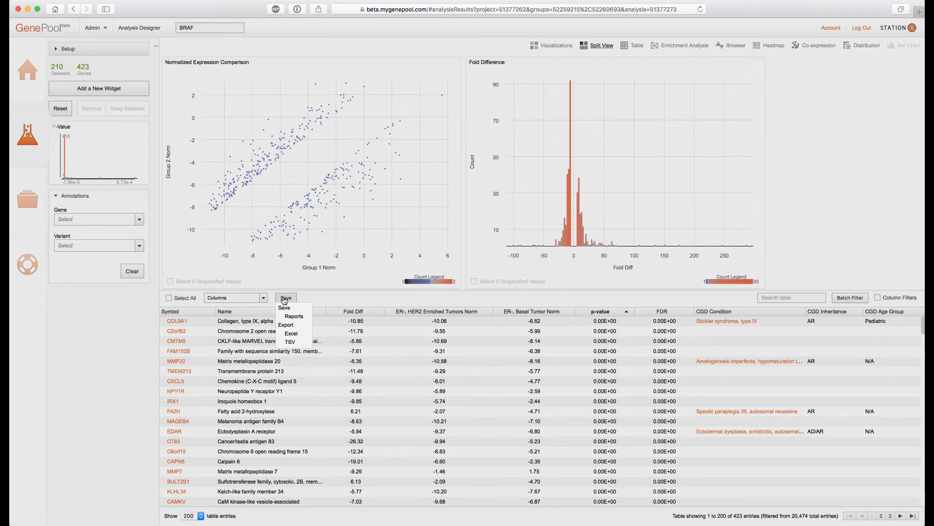
{"action": "left_click", "coordinate": [314, 298]}
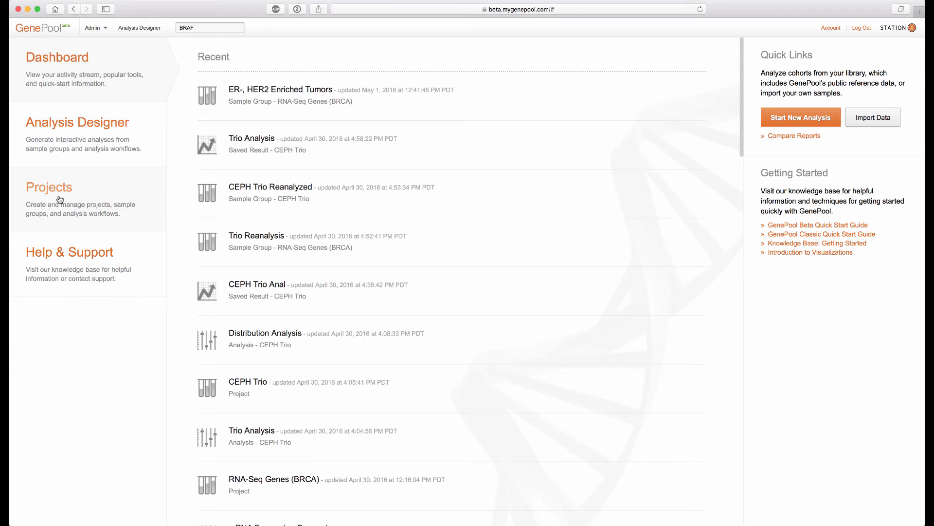
Open the CEPH Trio project and view its description and managed samples
{"action": "left_click", "coordinate": [60, 198]}
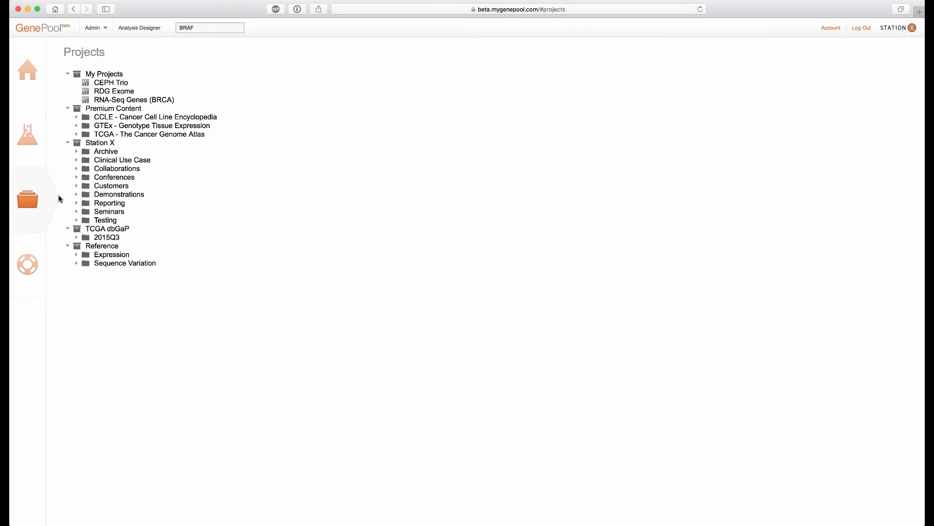
{"action": "left_click", "coordinate": [124, 85]}
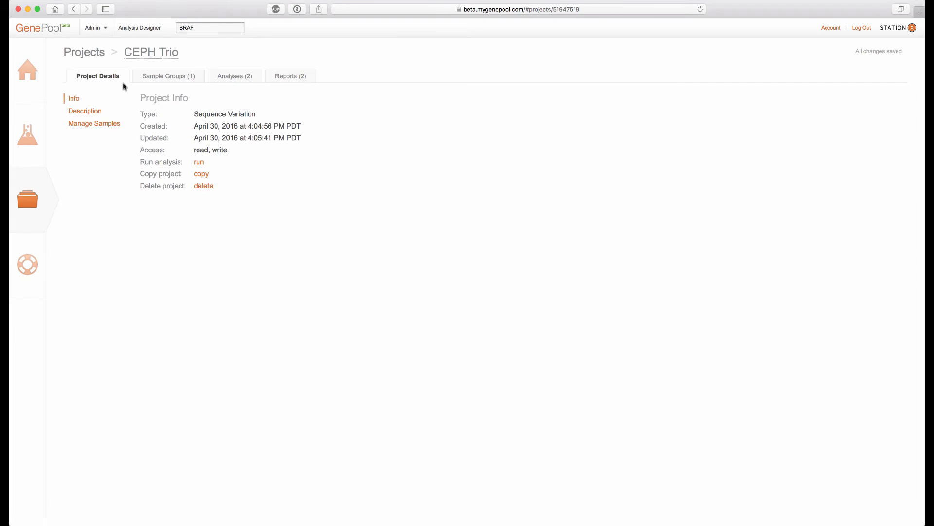
{"action": "left_click", "coordinate": [92, 112]}
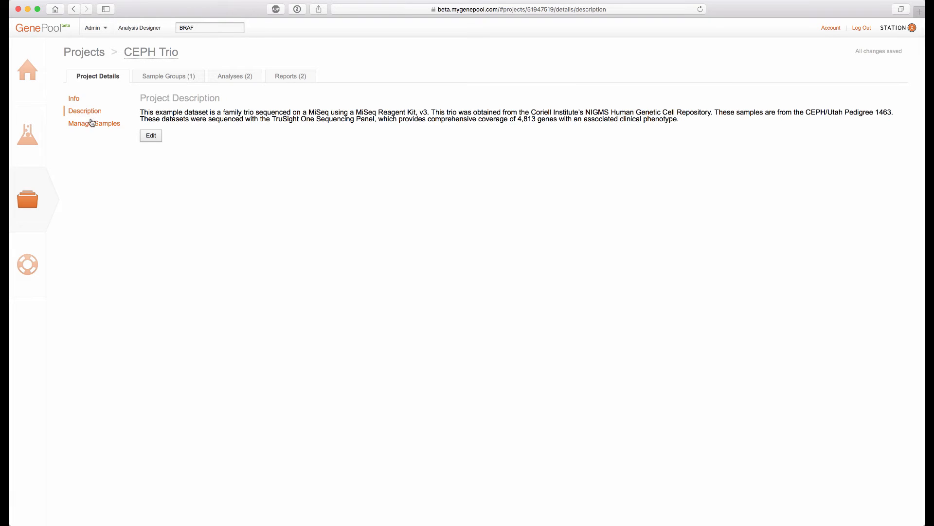
{"action": "left_click", "coordinate": [91, 126]}
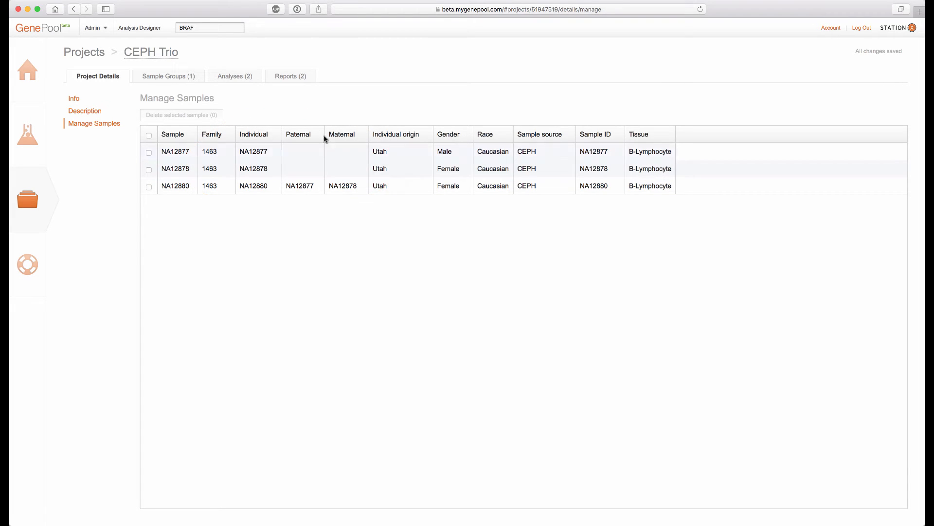
Open the project's Trio Analysis and load it into the Analysis Designer
{"action": "left_click", "coordinate": [241, 76]}
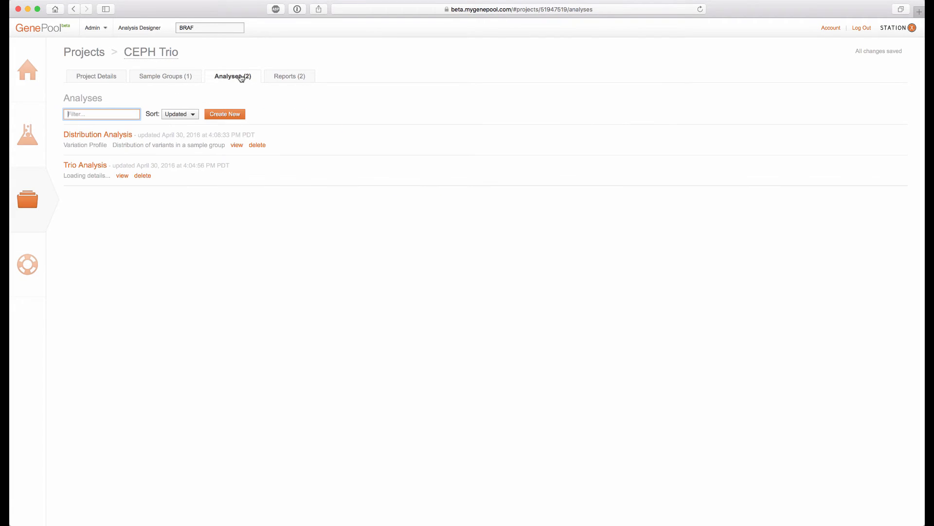
{"action": "left_click", "coordinate": [85, 166]}
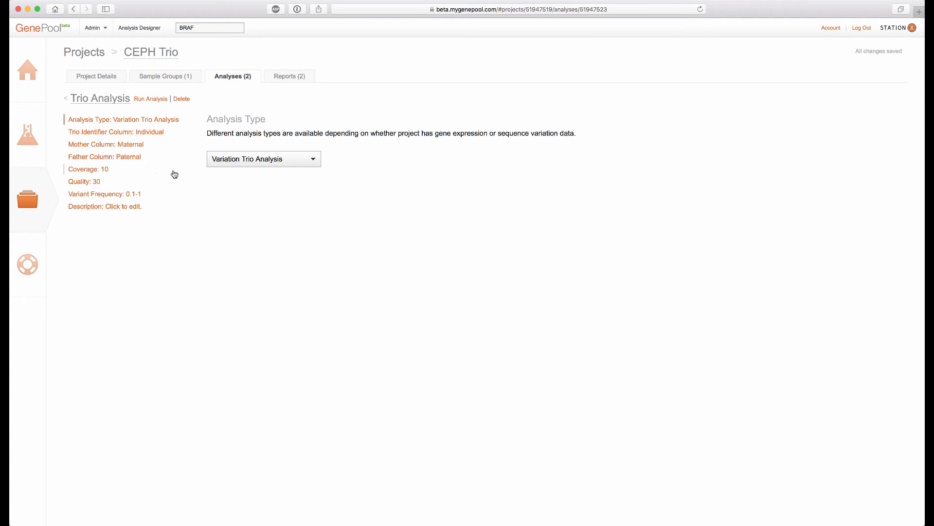
{"action": "left_click", "coordinate": [161, 100]}
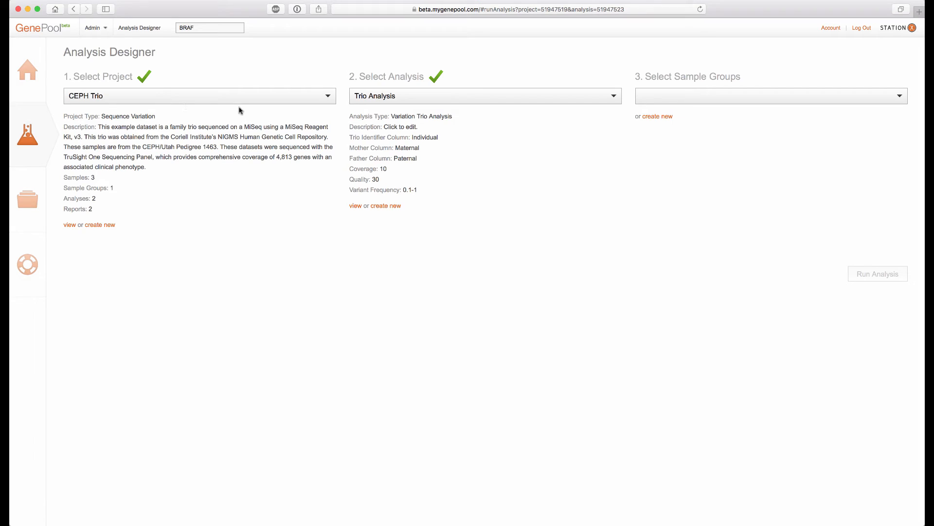
Select the All Project Samples (3) sample group and run the Trio Analysis
{"action": "left_click", "coordinate": [763, 100]}
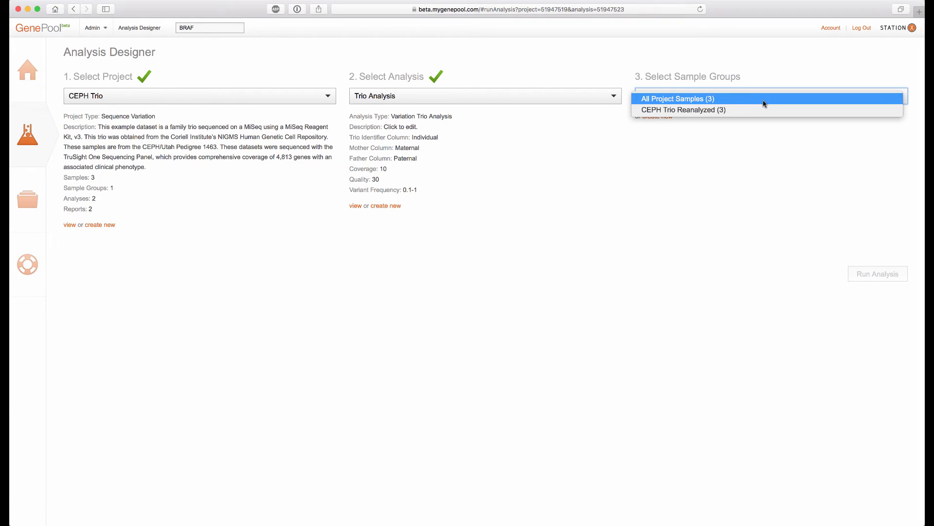
{"action": "left_click", "coordinate": [763, 100]}
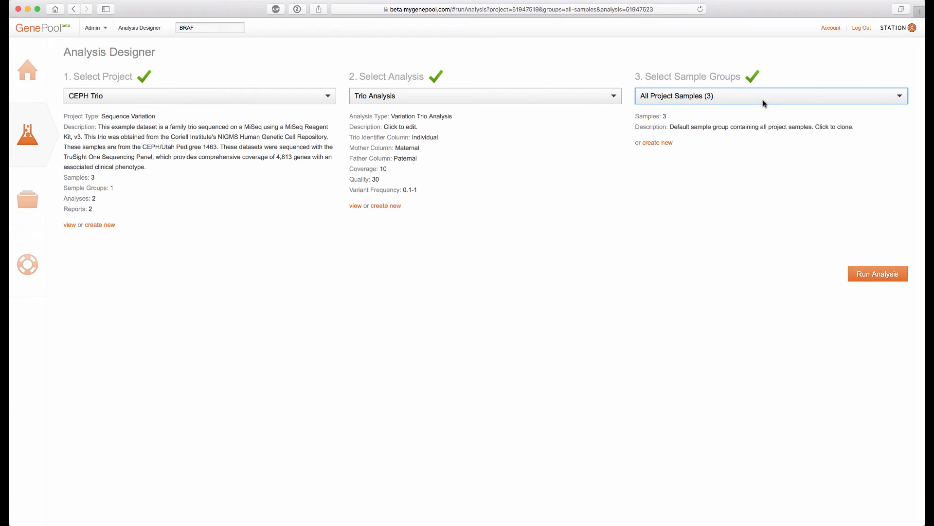
{"action": "left_click", "coordinate": [884, 276]}
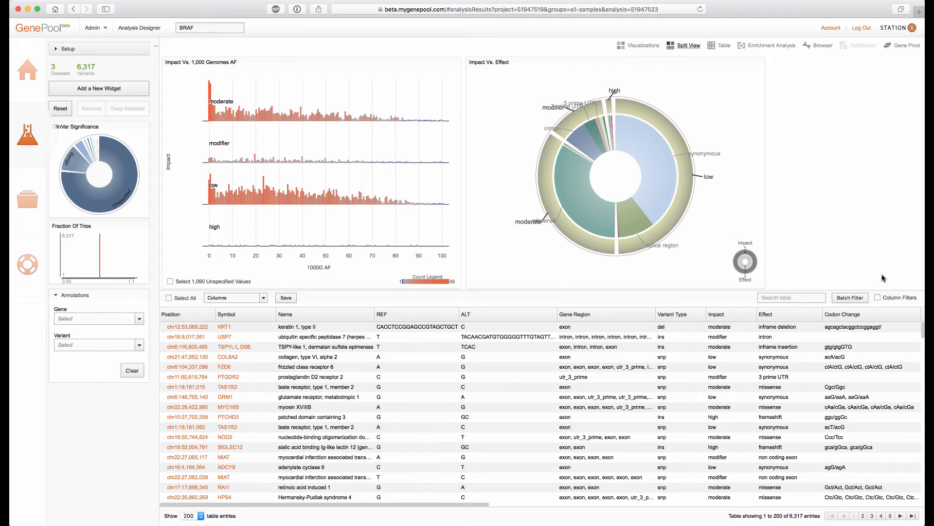
Scroll the variant table sideways to view the Fract Trios, De Novo, Recessive and Dominant columns
{"action": "scroll", "coordinate": [165, 502], "scroll_direction": "down", "scroll_amount": 1}
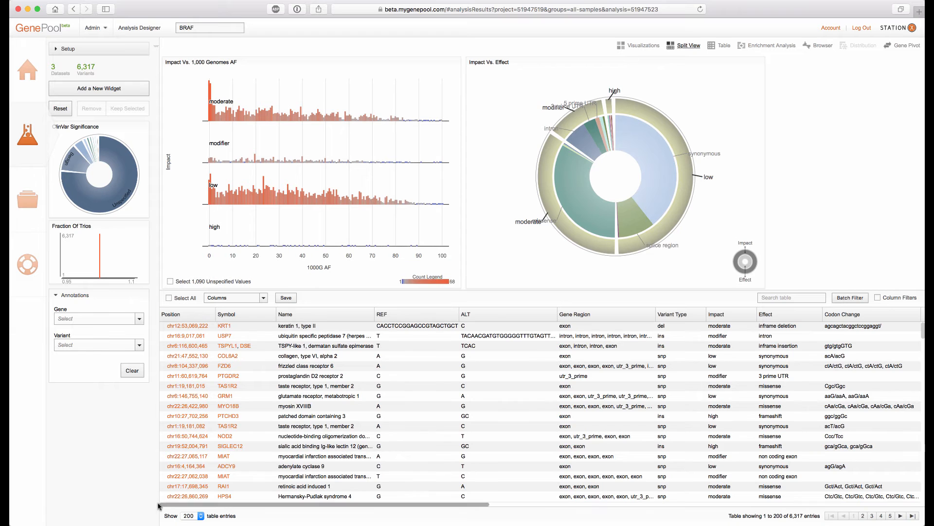
{"action": "left_click_drag", "start_coordinate": [196, 508], "coordinate": [503, 512]}
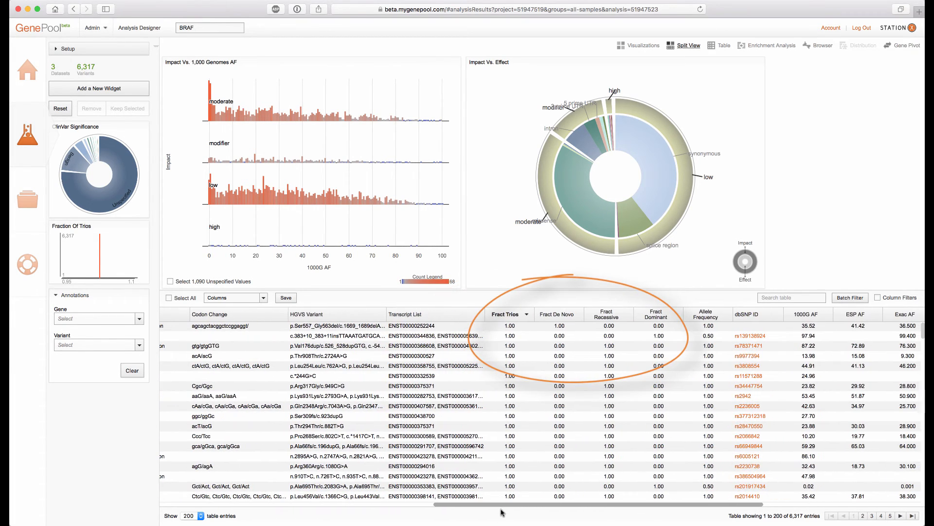
{"action": "left_click_drag", "start_coordinate": [503, 512], "coordinate": [628, 510]}
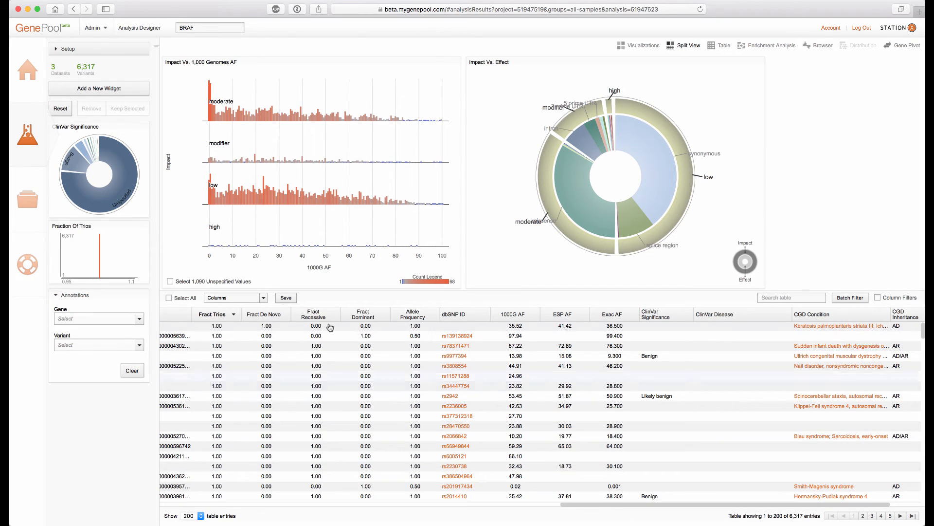
Hide the 1000G AF, ESP AF and Exac AF table columns and show the ExAC NFE AF column
{"action": "left_click", "coordinate": [262, 298]}
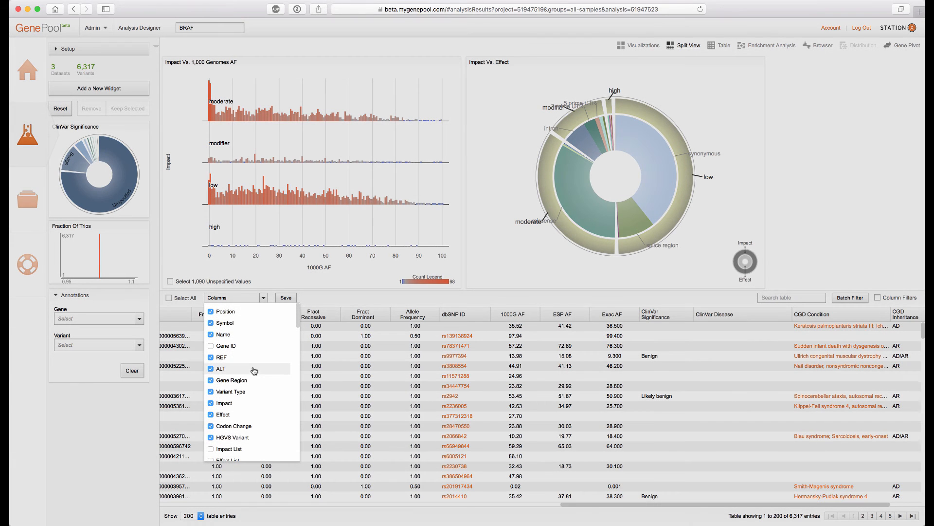
{"action": "scroll", "coordinate": [254, 374], "scroll_direction": "down", "scroll_amount": 4}
{"action": "scroll", "coordinate": [253, 373], "scroll_direction": "down", "scroll_amount": 10}
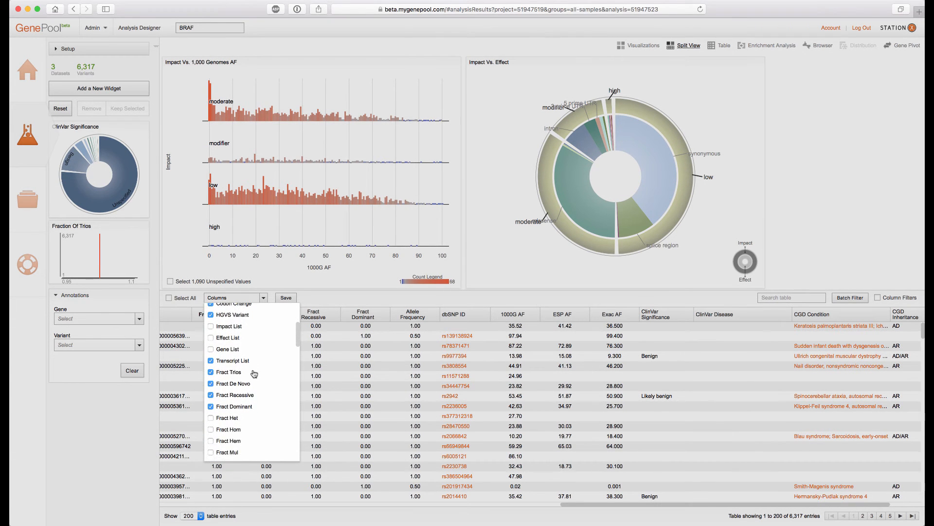
{"action": "scroll", "coordinate": [253, 373], "scroll_direction": "down", "scroll_amount": 8}
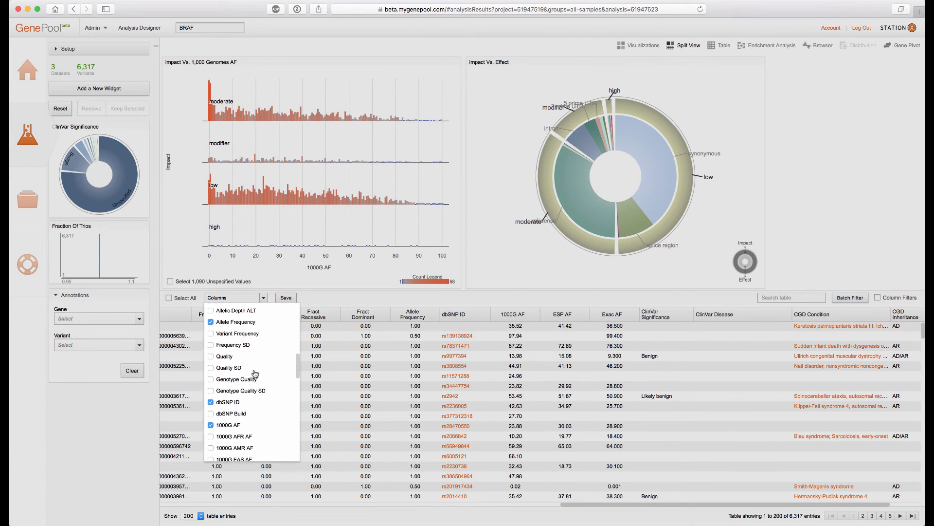
{"action": "left_click", "coordinate": [211, 324]}
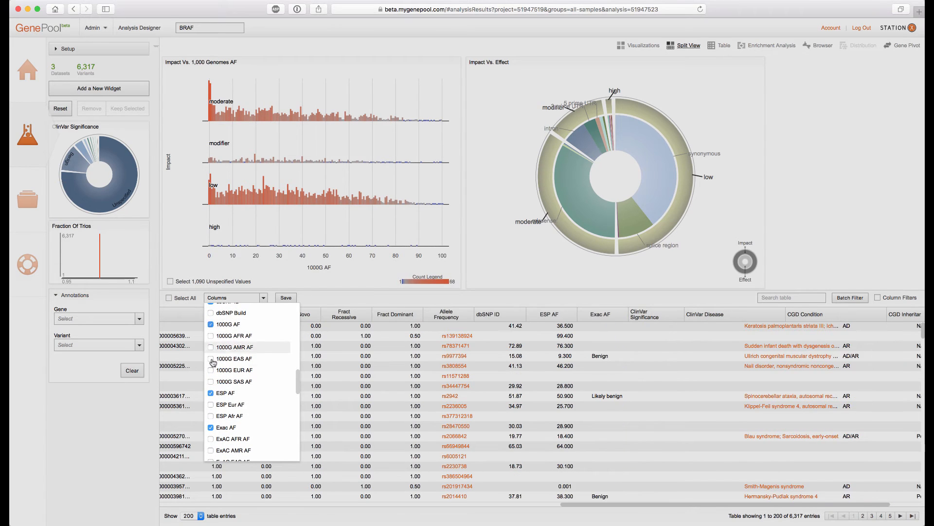
{"action": "left_click", "coordinate": [211, 392]}
{"action": "left_click", "coordinate": [211, 427]}
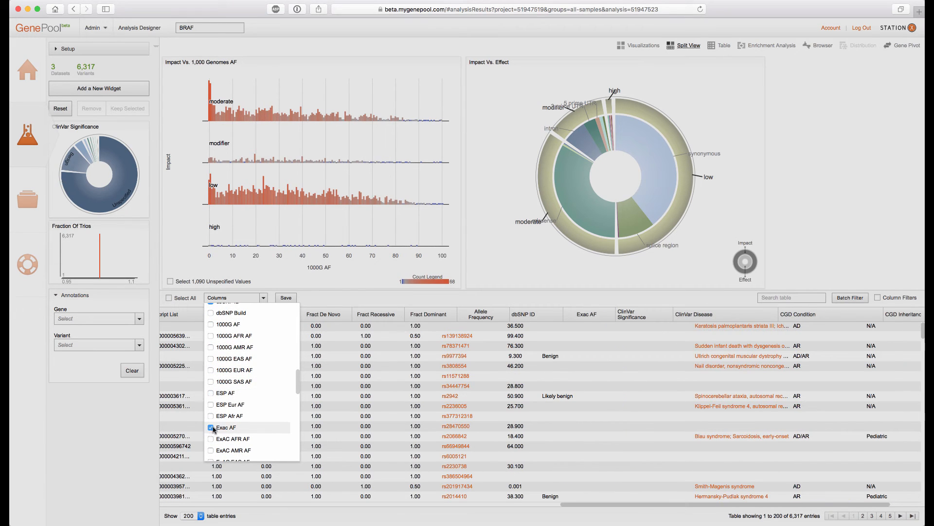
{"action": "scroll", "coordinate": [214, 430], "scroll_direction": "down", "scroll_amount": 3}
{"action": "left_click", "coordinate": [211, 432]}
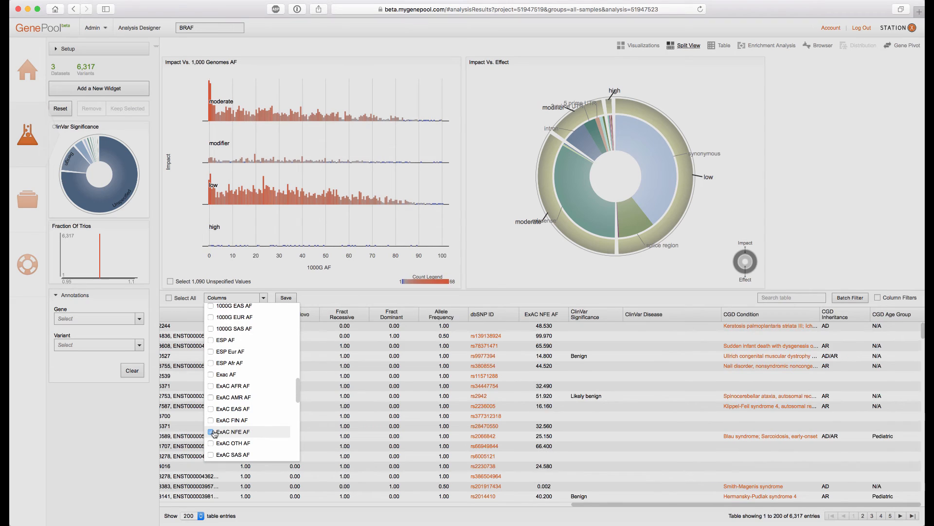
{"action": "scroll", "coordinate": [214, 433], "scroll_direction": "down", "scroll_amount": 5}
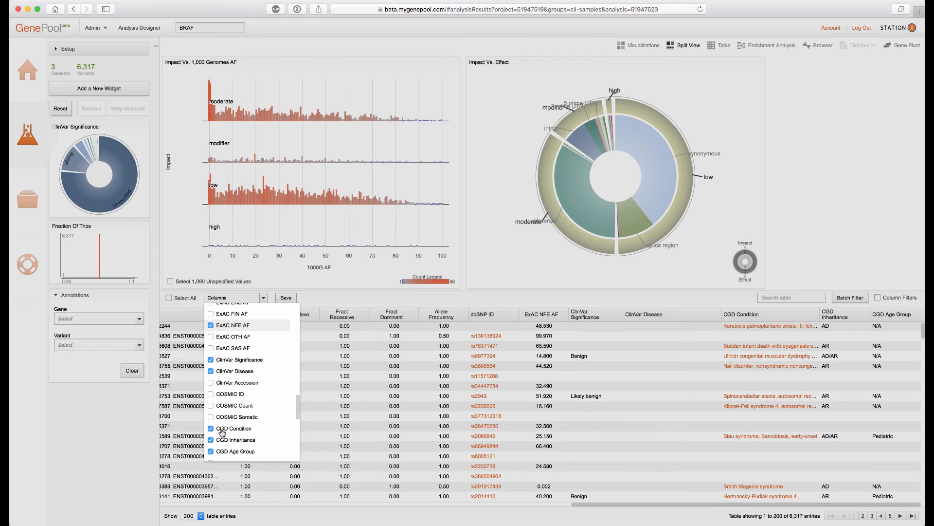
{"action": "scroll", "coordinate": [221, 432], "scroll_direction": "down", "scroll_amount": 5}
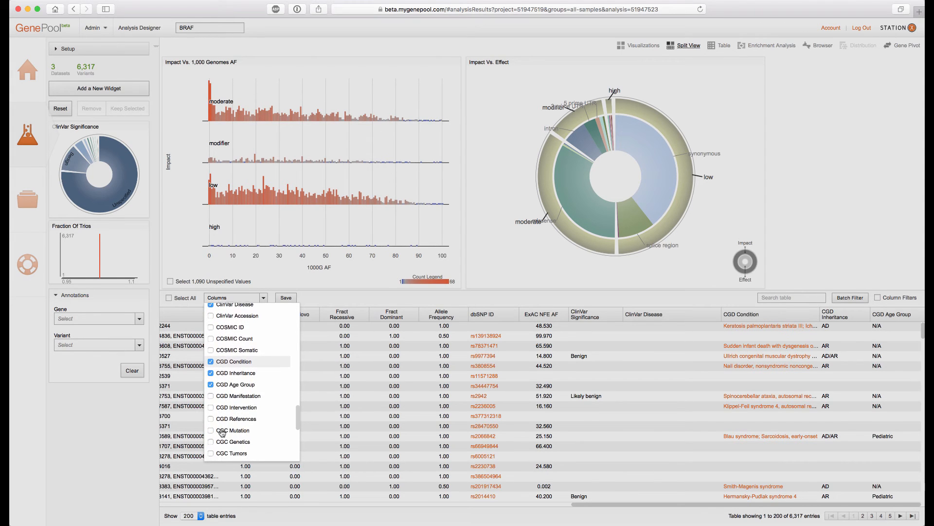
{"action": "scroll", "coordinate": [222, 432], "scroll_direction": "down", "scroll_amount": 6}
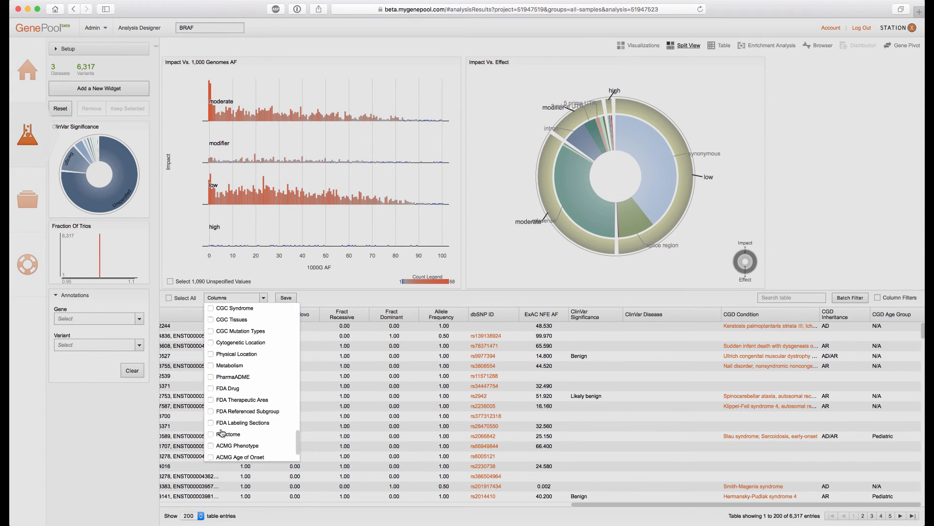
{"action": "scroll", "coordinate": [222, 433], "scroll_direction": "down", "scroll_amount": 1}
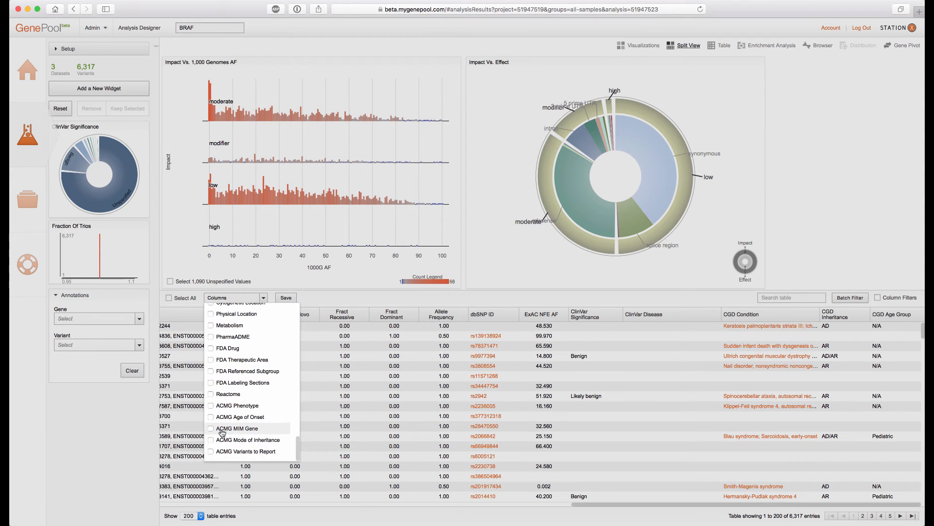
{"action": "scroll", "coordinate": [222, 433], "scroll_direction": "up", "scroll_amount": 1}
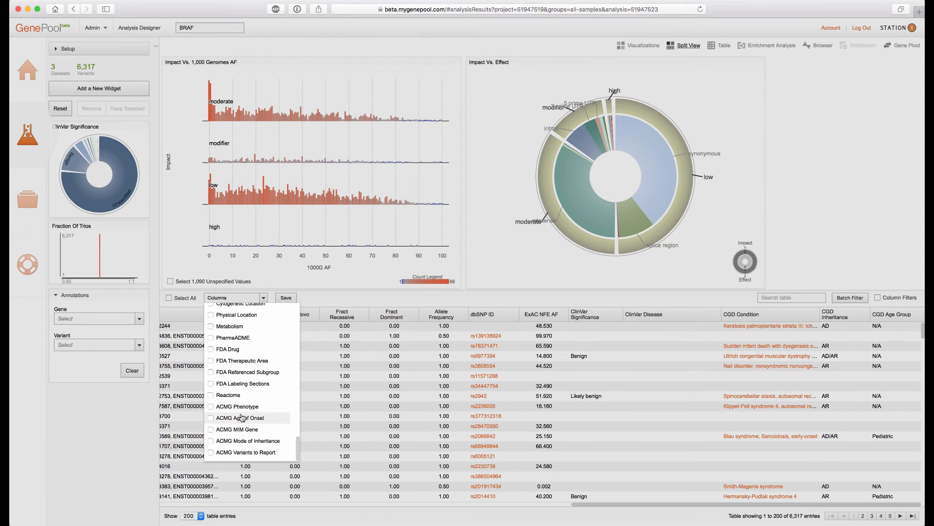
{"action": "left_click", "coordinate": [335, 297]}
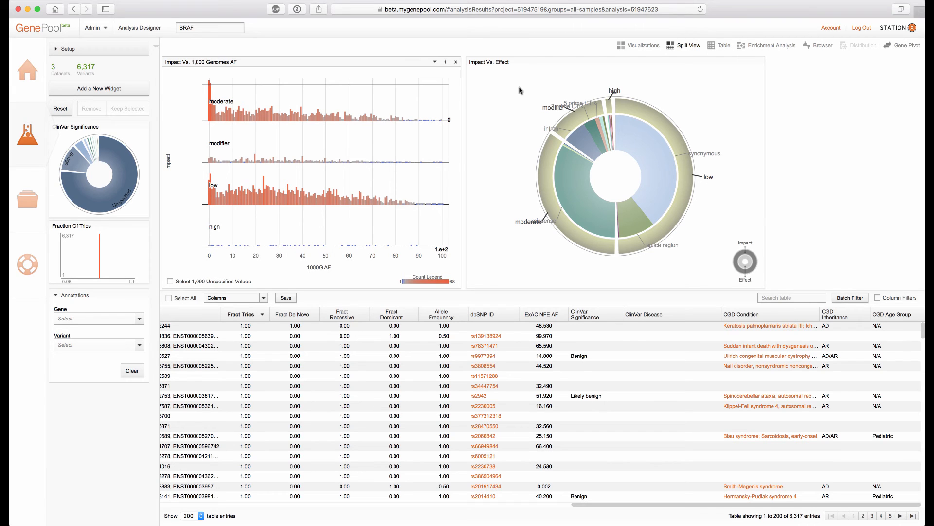
Keep only the high and moderate impact variants selected in the Impact Vs. Effect chart
{"action": "left_click", "coordinate": [609, 106]}
{"action": "left_click", "coordinate": [573, 220]}
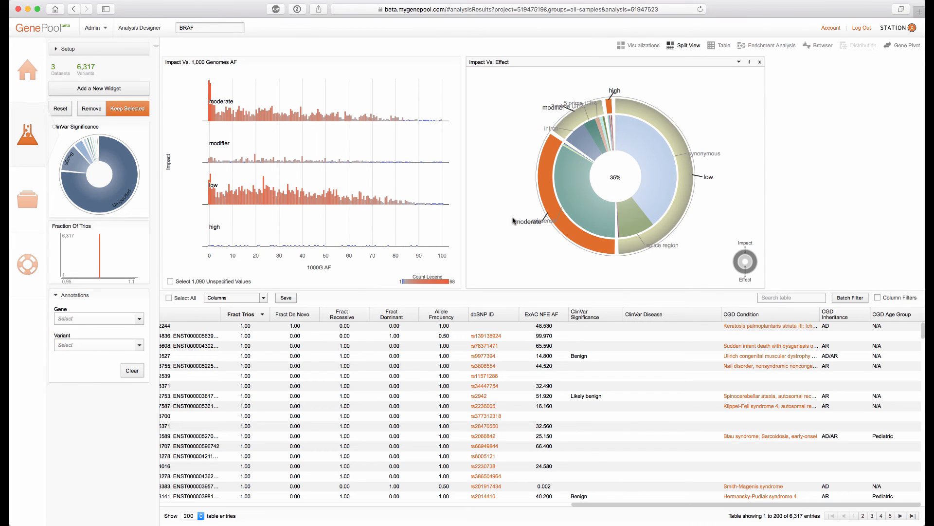
{"action": "left_click", "coordinate": [125, 110]}
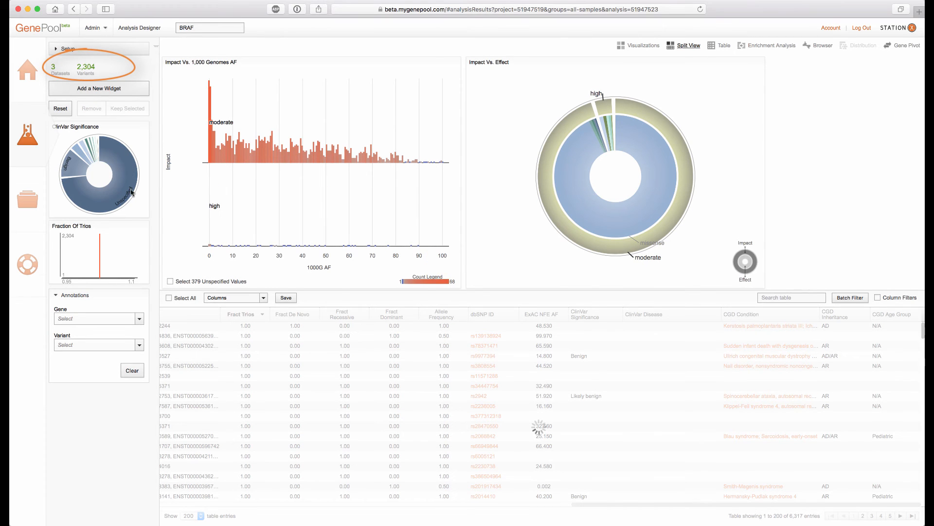
Replace the Impact Vs. 1,000 Genomes AF chart with a new ExAC NFE AF widget
{"action": "left_click", "coordinate": [455, 62]}
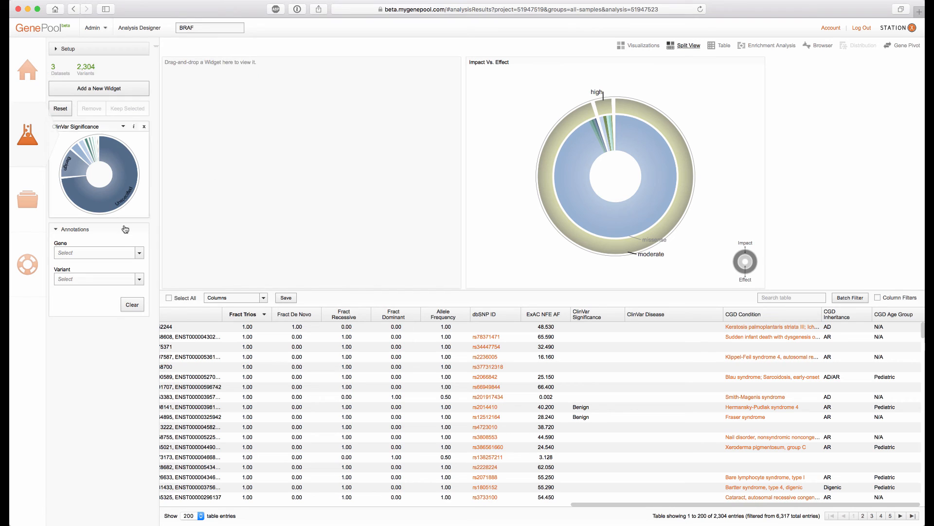
{"action": "left_click", "coordinate": [99, 88]}
{"action": "scroll", "coordinate": [272, 230], "scroll_direction": "down", "scroll_amount": 2}
{"action": "scroll", "coordinate": [273, 229], "scroll_direction": "down", "scroll_amount": 3}
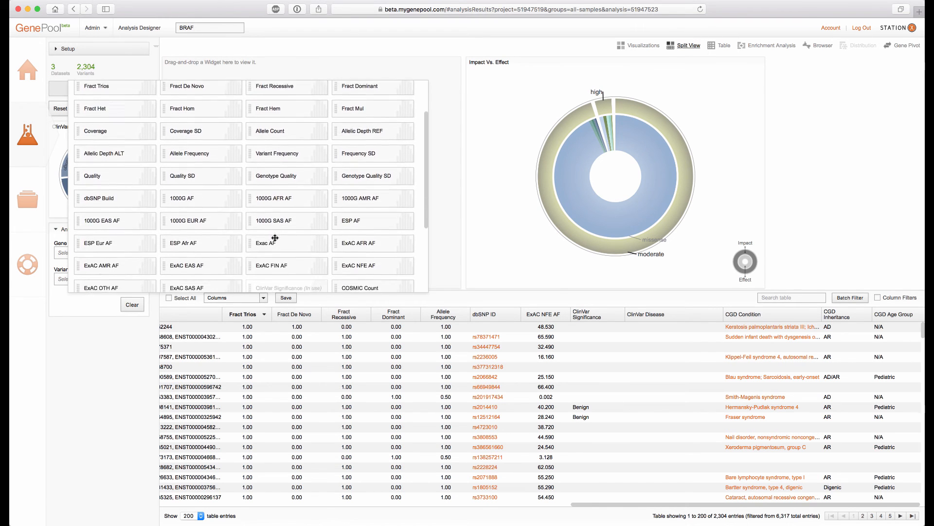
{"action": "left_click_drag", "start_coordinate": [374, 247], "coordinate": [392, 72]}
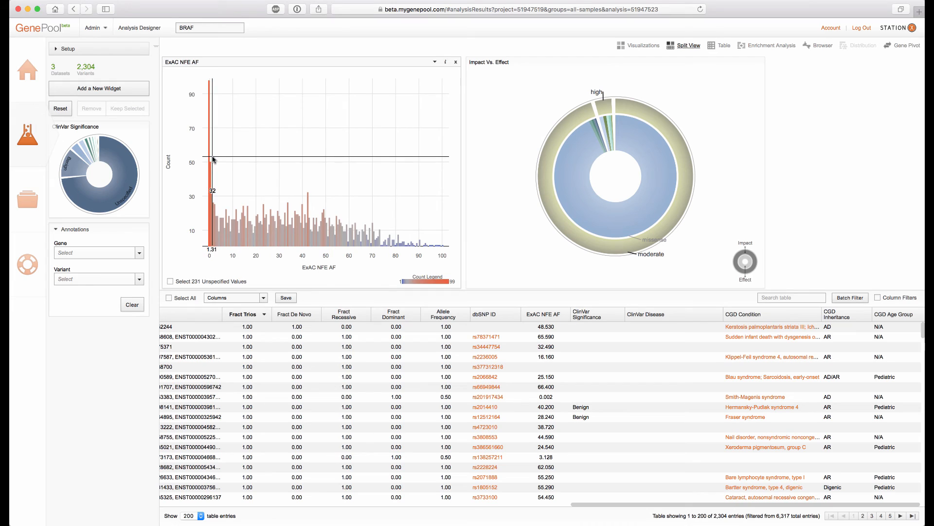
Select a frequency range in the ExAC NFE AF histogram and keep only the selected variants
{"action": "left_click_drag", "start_coordinate": [214, 159], "coordinate": [502, 165]}
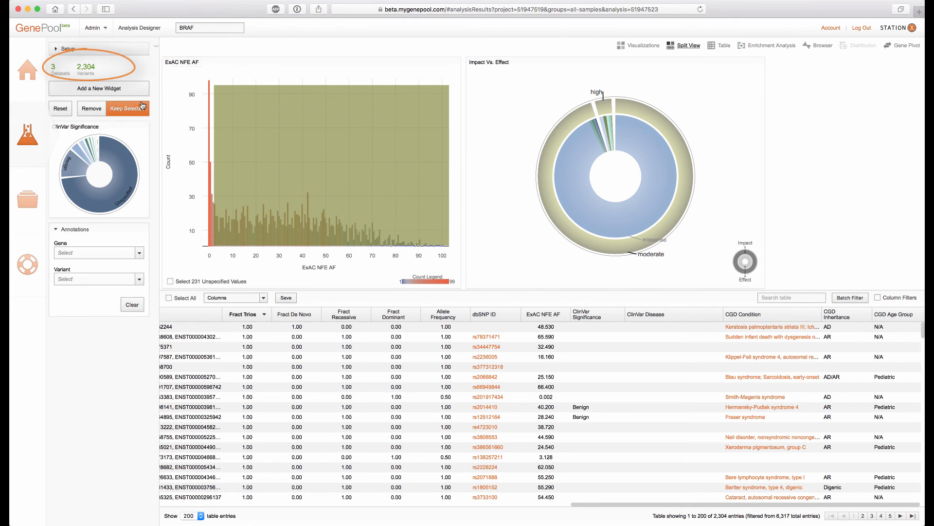
{"action": "left_click", "coordinate": [91, 109]}
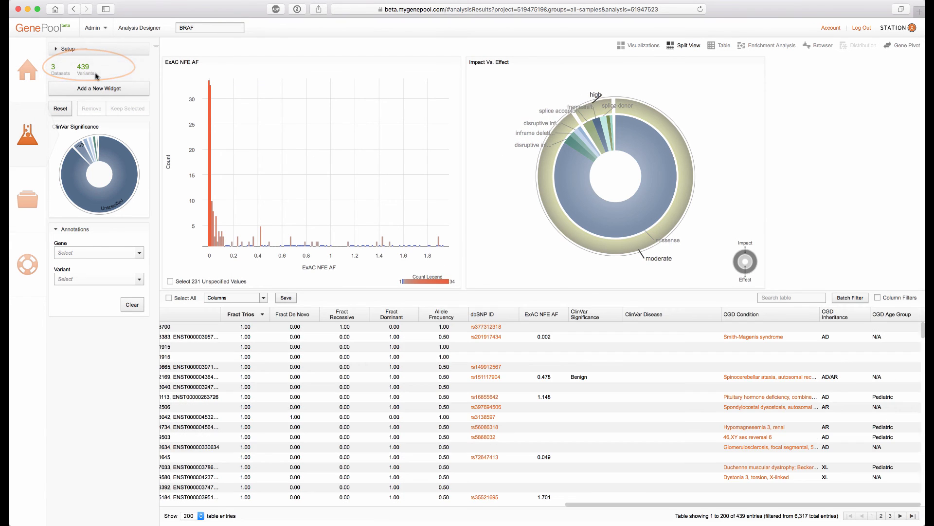
Remove the Unspecified slice's variants from the ClinVar Significance chart
{"action": "mouse_move", "coordinate": [122, 147]}
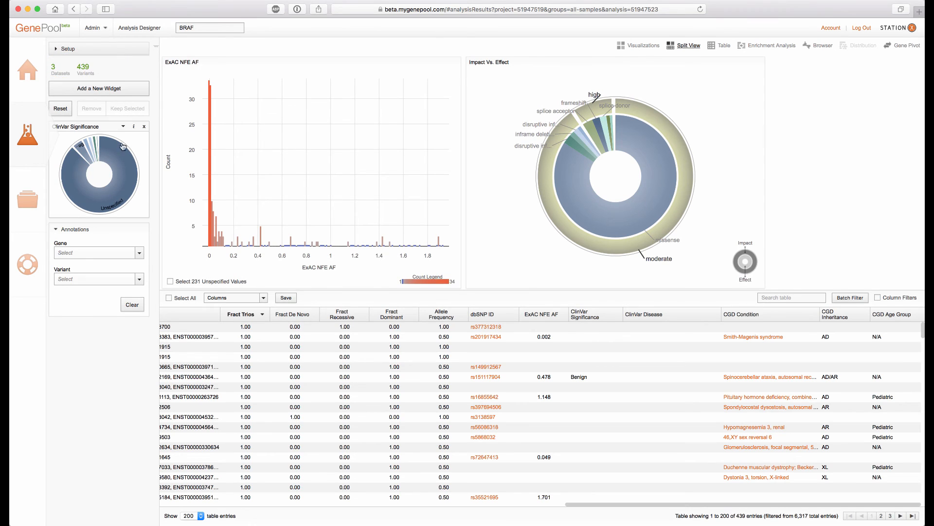
{"action": "left_click", "coordinate": [124, 169]}
{"action": "left_click", "coordinate": [93, 112]}
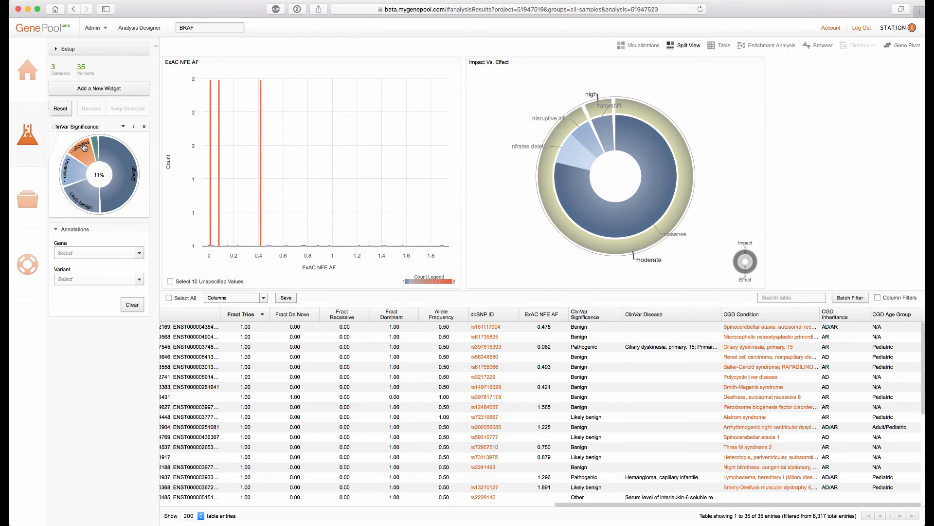
Keep only the Pathogenic variants selected in the ClinVar Significance chart
{"action": "left_click", "coordinate": [84, 148]}
{"action": "left_click", "coordinate": [131, 111]}
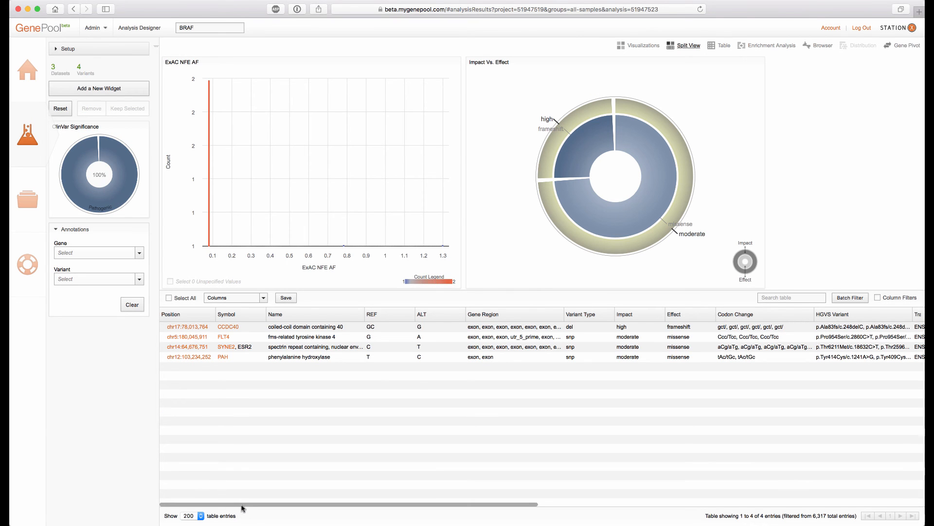
Select the SYNE2 variant row in the table and open it in the Browser view
{"action": "left_click_drag", "start_coordinate": [246, 506], "coordinate": [507, 520]}
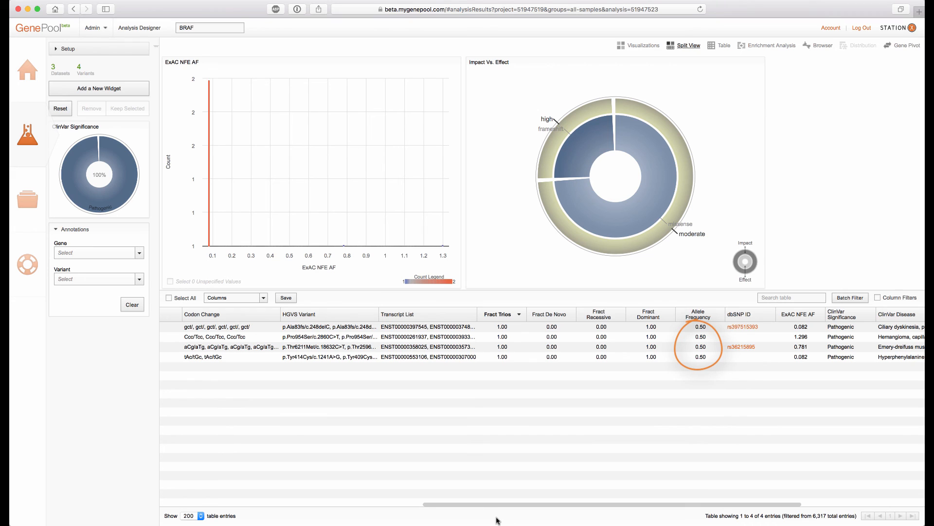
{"action": "left_click_drag", "start_coordinate": [489, 505], "coordinate": [624, 509]}
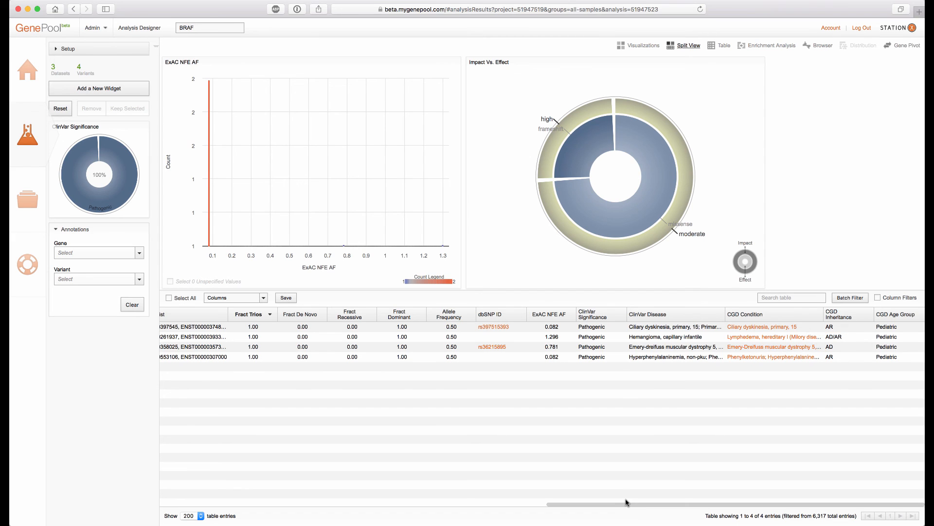
{"action": "left_click", "coordinate": [433, 350]}
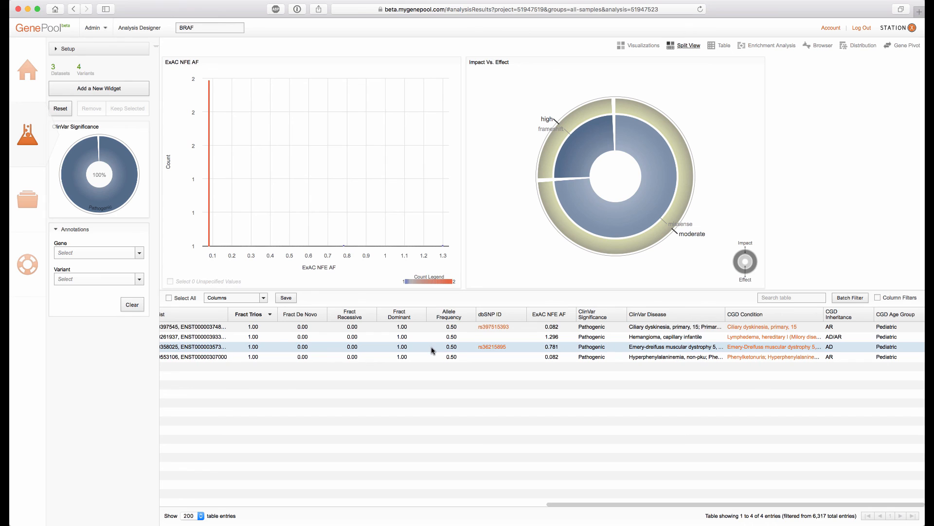
{"action": "left_click", "coordinate": [814, 46]}
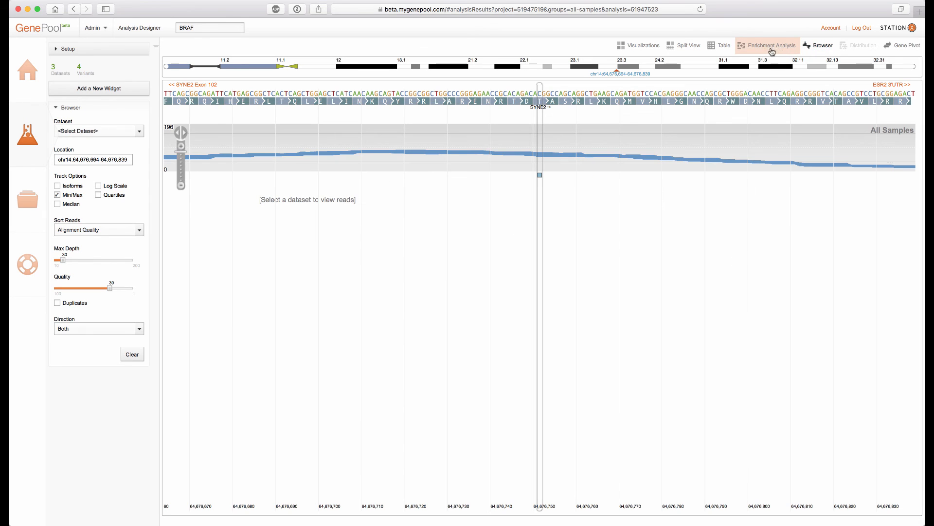
Load the NA12880 dataset's reads in the browser and inspect the read details at the variant position
{"action": "left_click", "coordinate": [139, 131]}
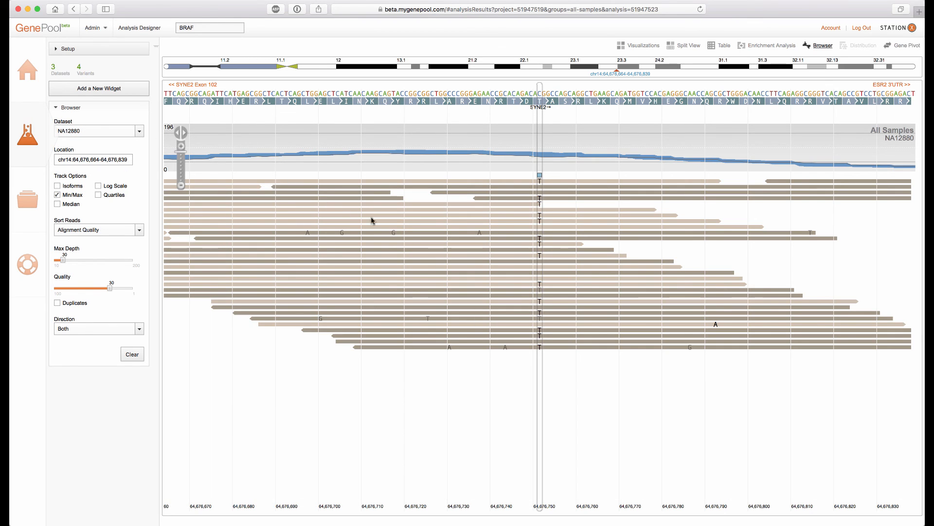
{"action": "left_click", "coordinate": [539, 181]}
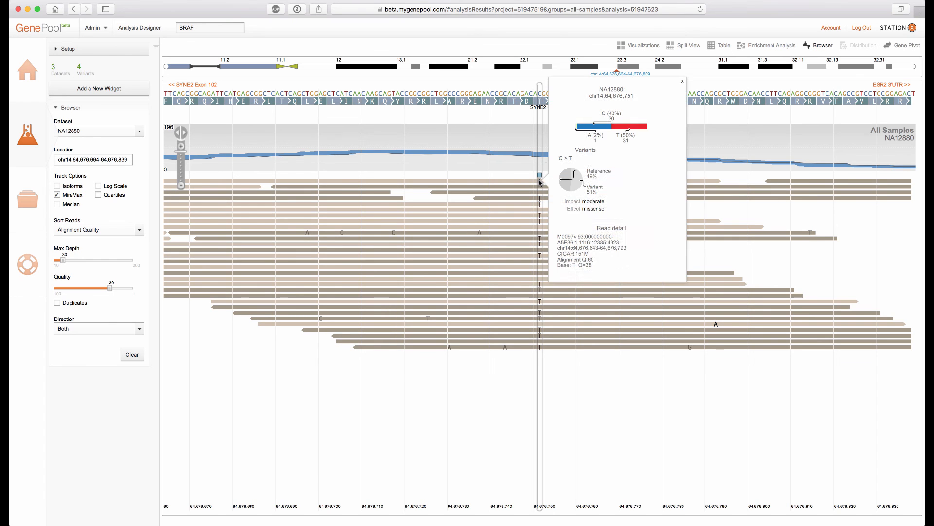
{"action": "left_click", "coordinate": [642, 127]}
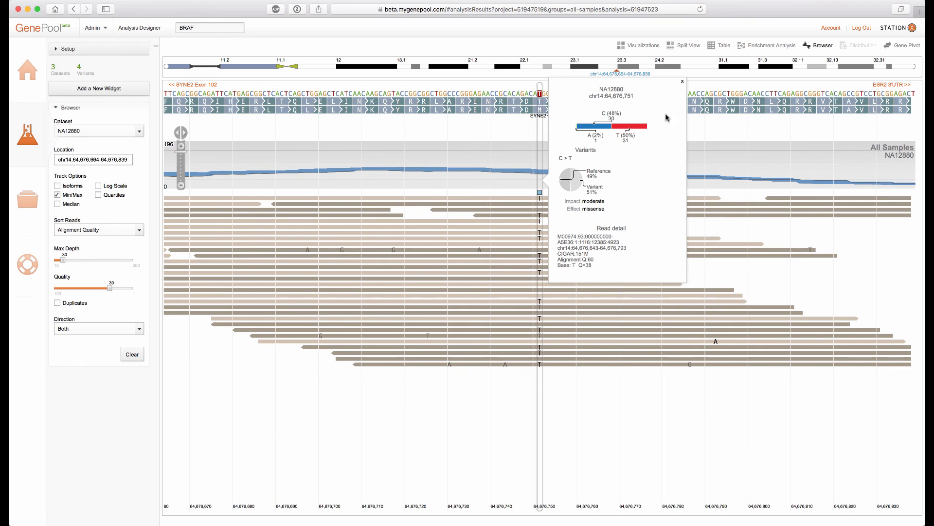
{"action": "left_click", "coordinate": [683, 82]}
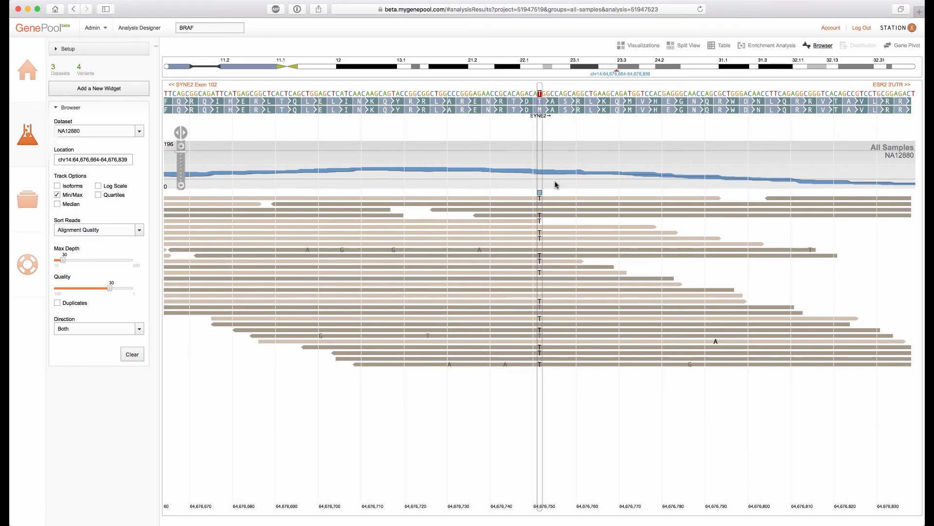
Inspect the called variants summary at chr14:64,676,751, then return to the Split View
{"action": "left_click", "coordinate": [540, 193]}
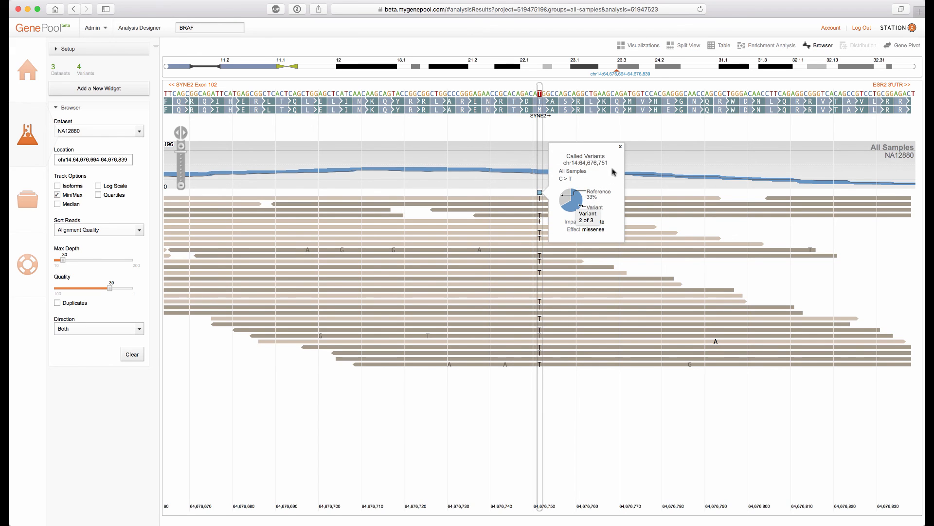
{"action": "left_click", "coordinate": [620, 147]}
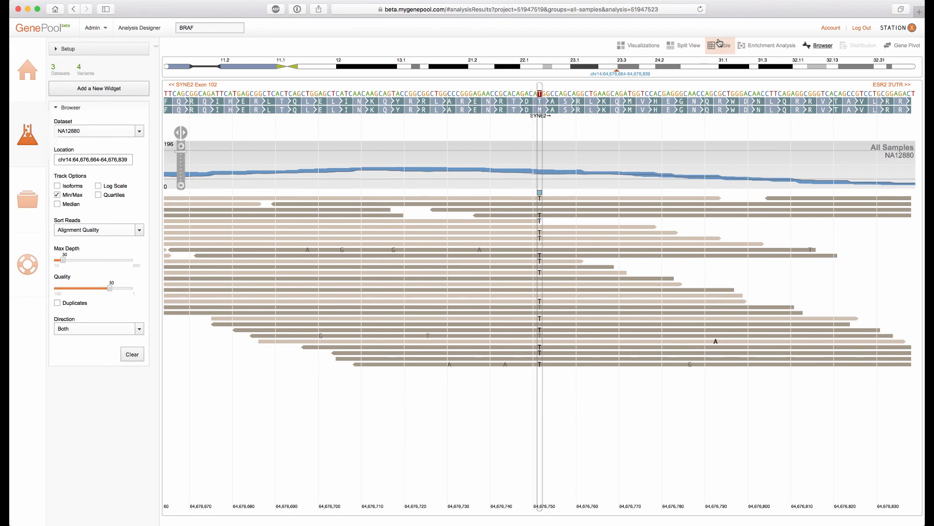
{"action": "left_click", "coordinate": [684, 46]}
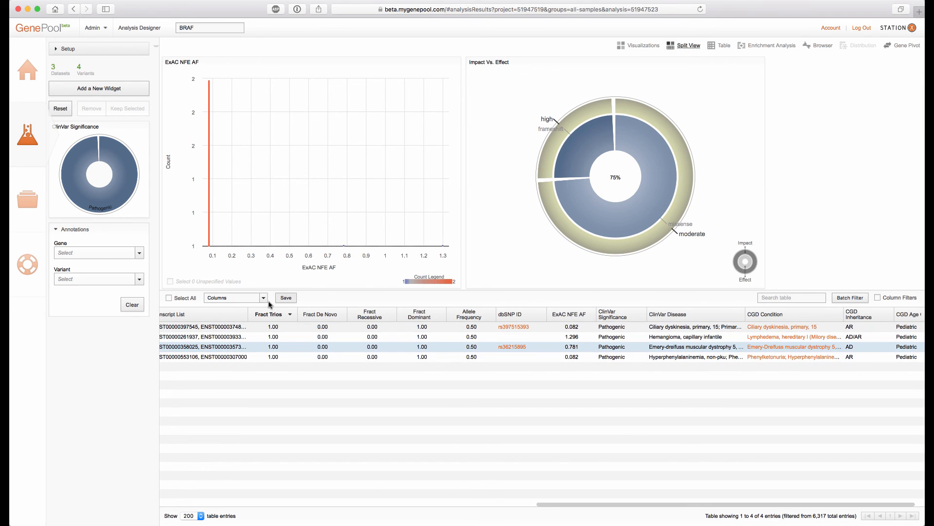
Save the filtered results as a report named "Trio Analysis 5/1/2016 5:58:32 PM"
{"action": "left_click", "coordinate": [287, 298]}
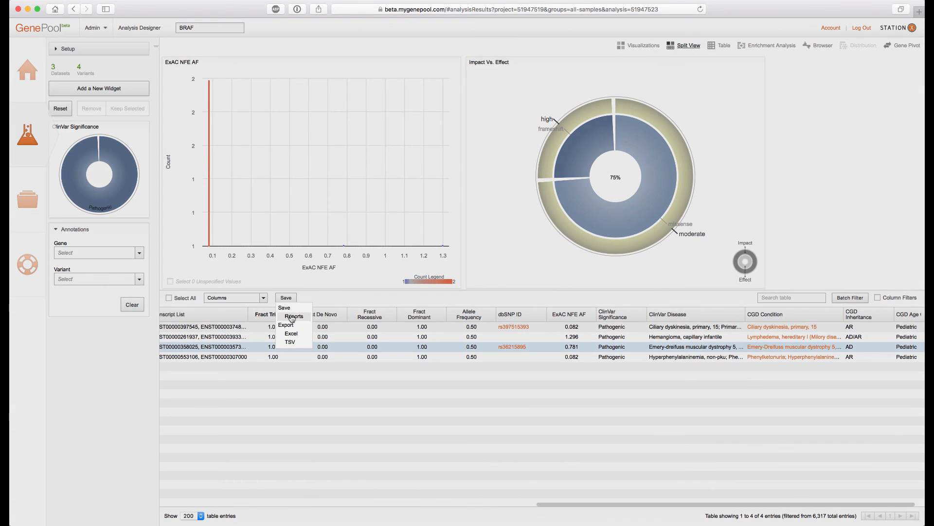
{"action": "left_click", "coordinate": [292, 317]}
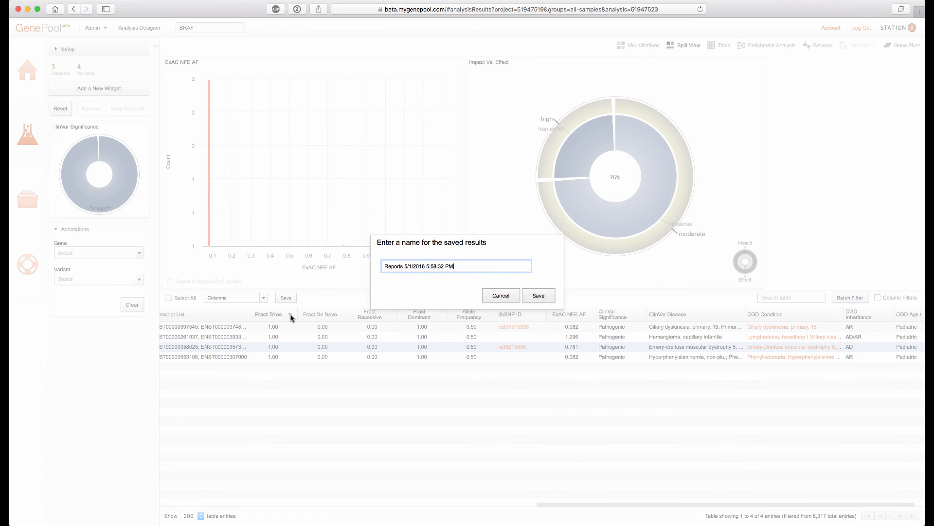
{"action": "left_click_drag", "start_coordinate": [404, 265], "coordinate": [340, 266]}
{"action": "type", "text": "Trio Analysis"}
{"action": "left_click", "coordinate": [539, 295]}
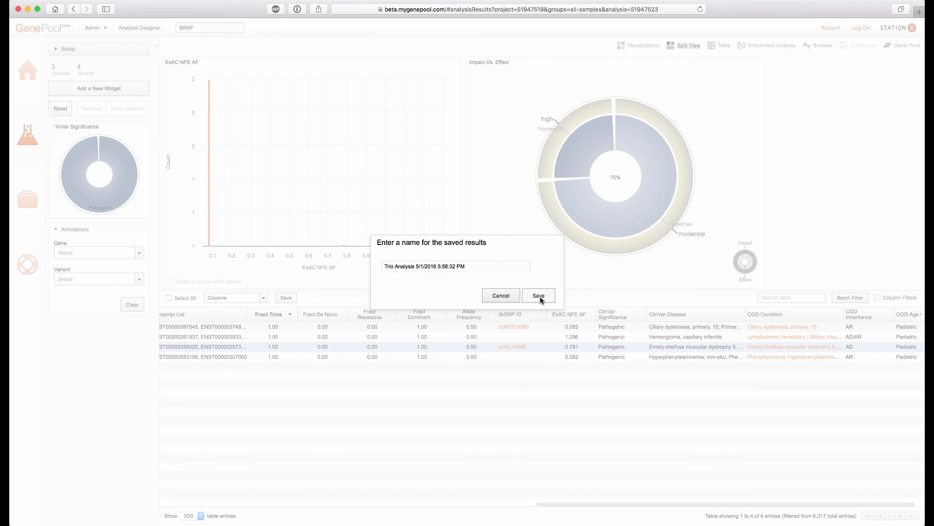